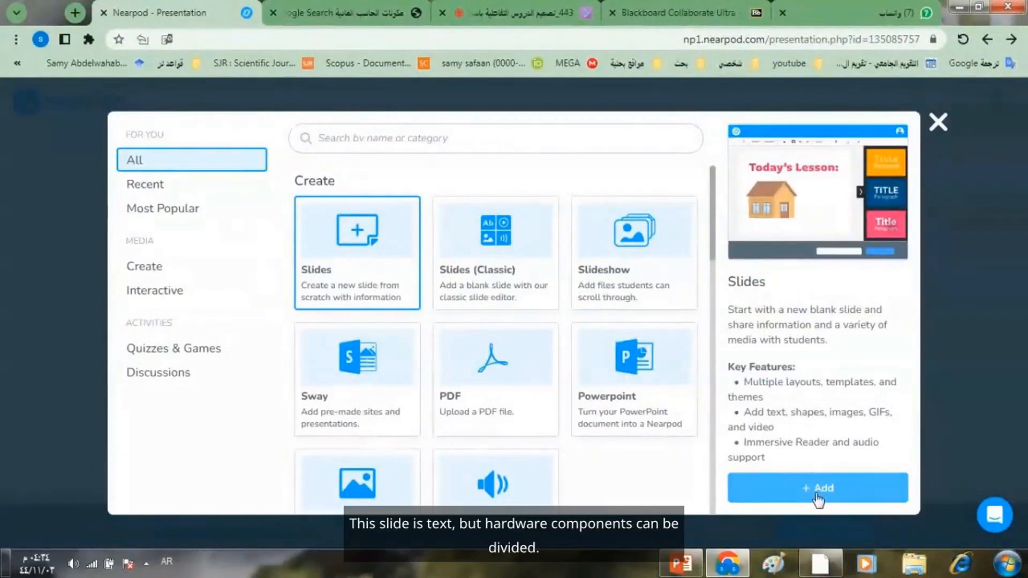
- Compare the previews of Slides, Slides (Classic) and Slideshow, and add a new blank slide of the Slides type
click(499, 268)
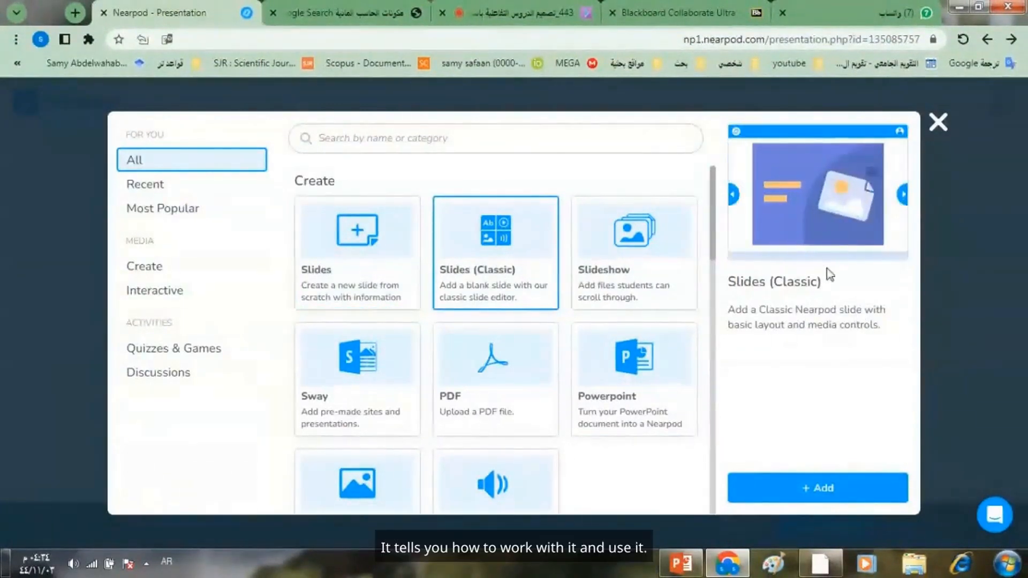
click(376, 274)
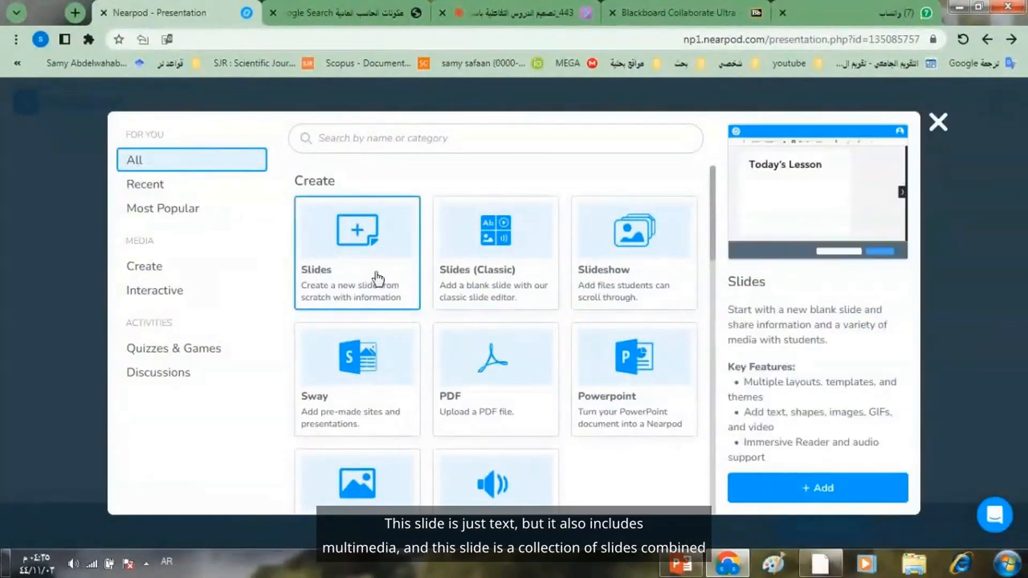
click(506, 280)
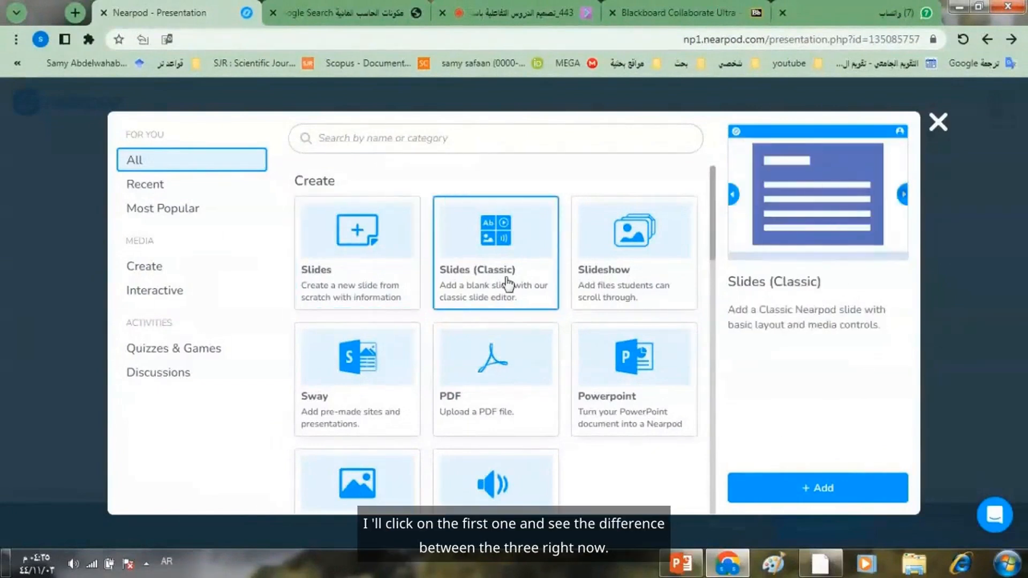
click(618, 279)
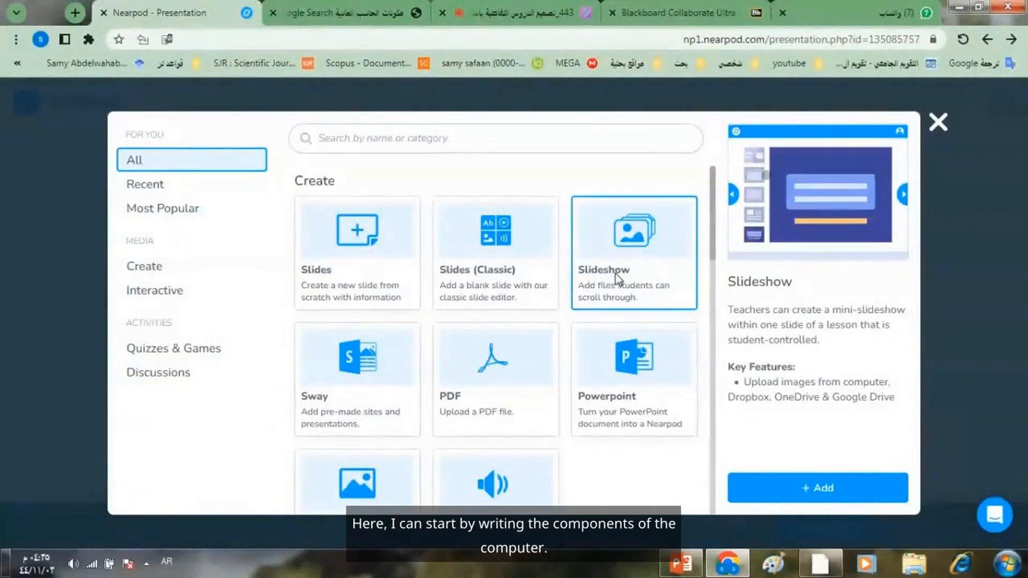
click(376, 267)
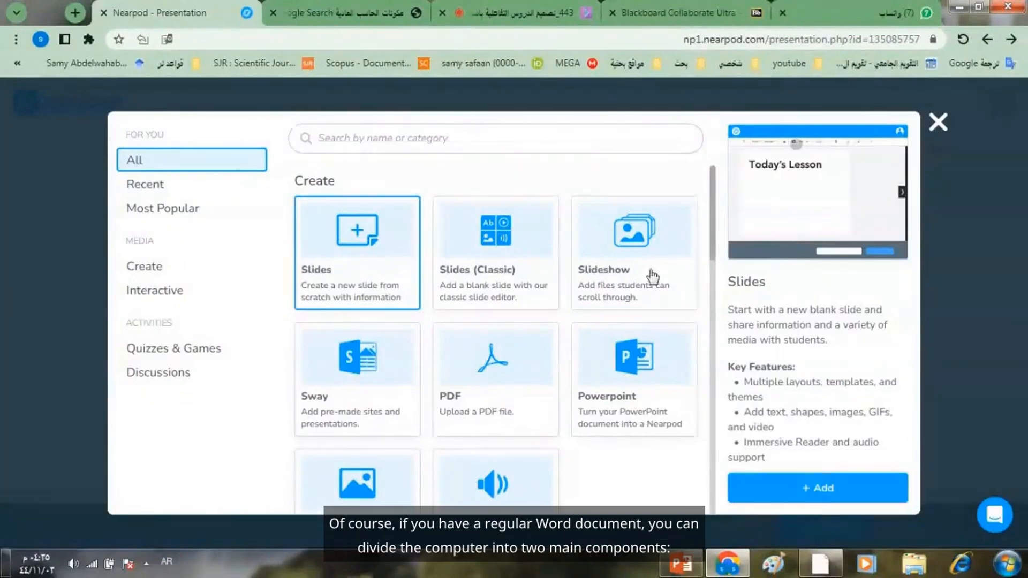
click(817, 495)
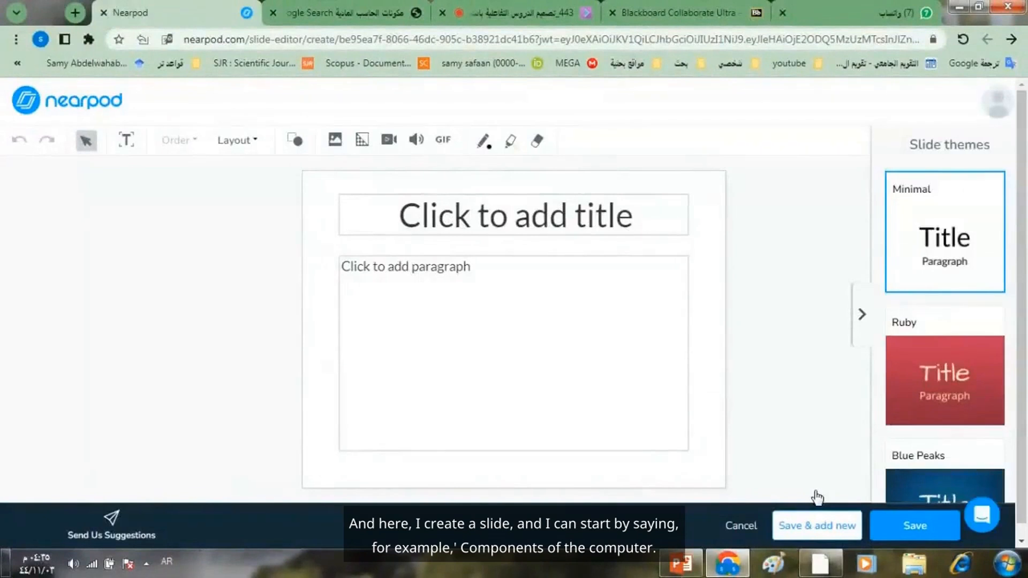
- Enter "مكونات الحاسب" as the slide title
click(497, 218)
text(مكونات الحاسب)
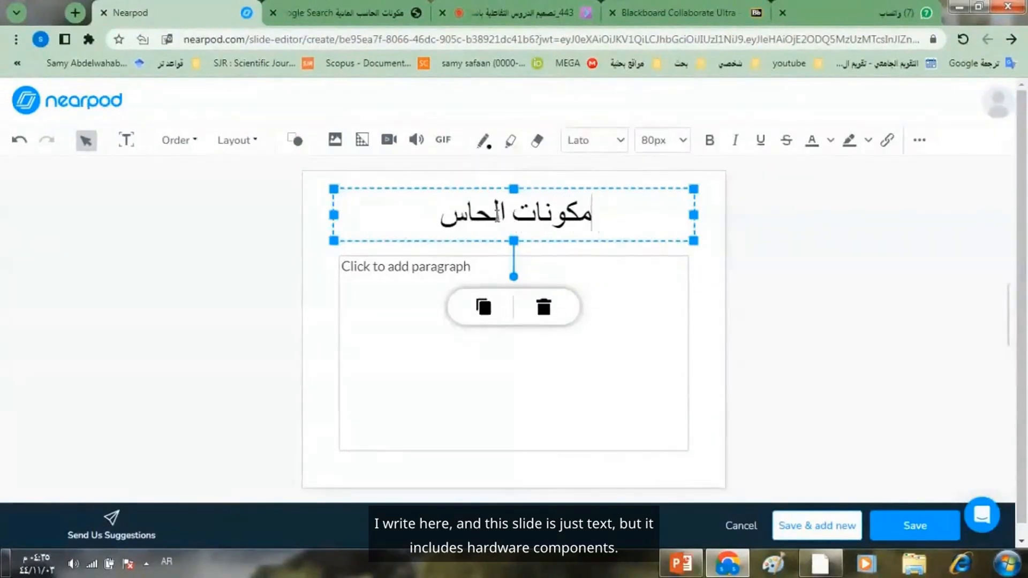
- Fill the paragraph placeholder with "ينقسم الحاسب الى مكونين رئيسين" and a second line reading "مادي وبرمجي"
click(415, 280)
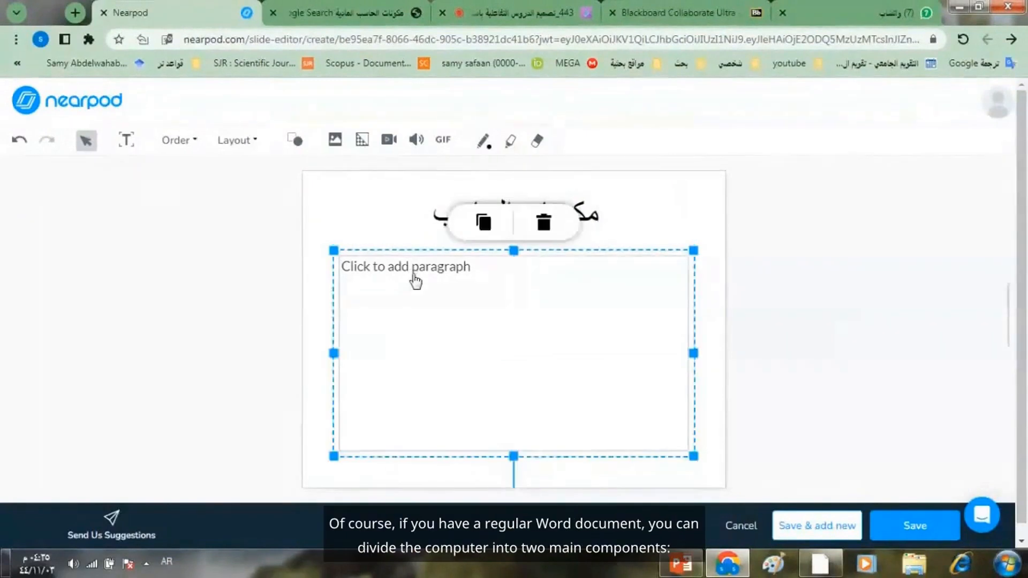
click(436, 267)
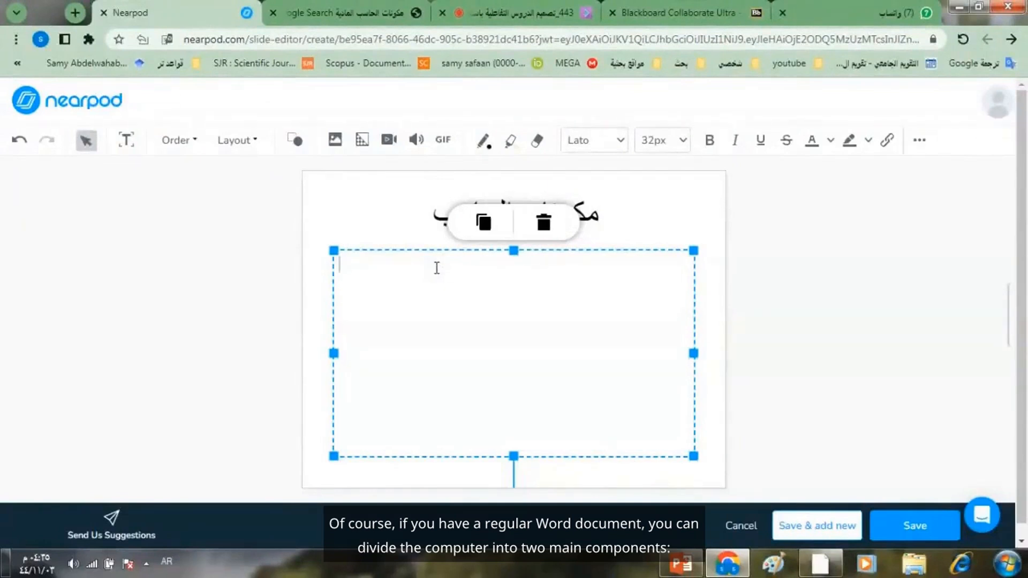
text(ينقسم)
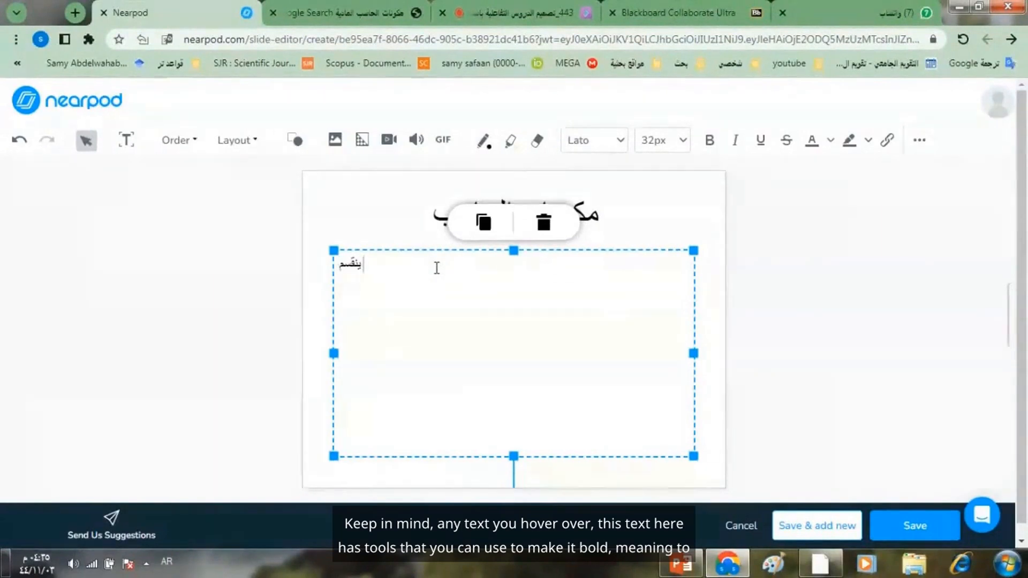
text(الحاسب الى)
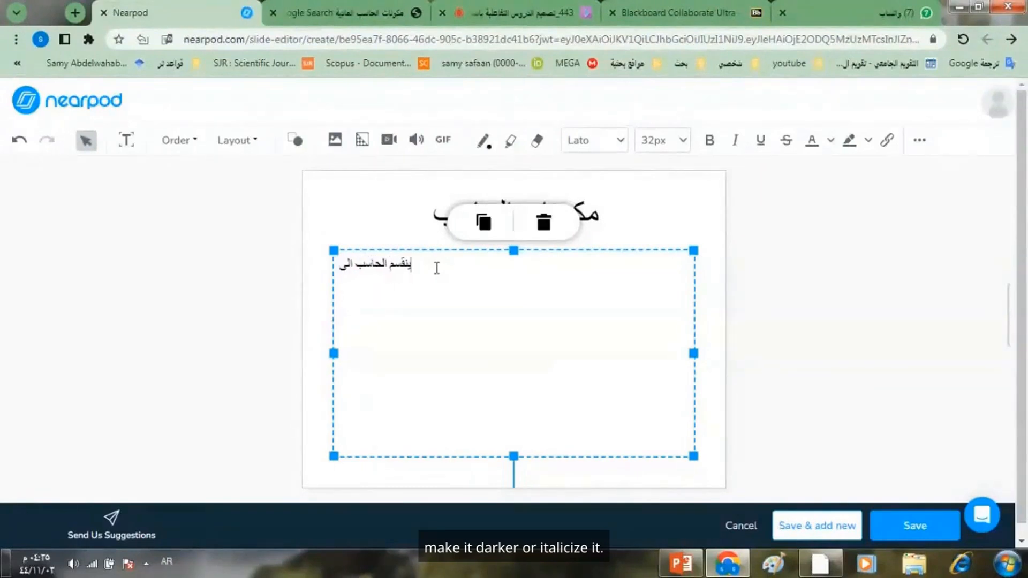
text( مكونين)
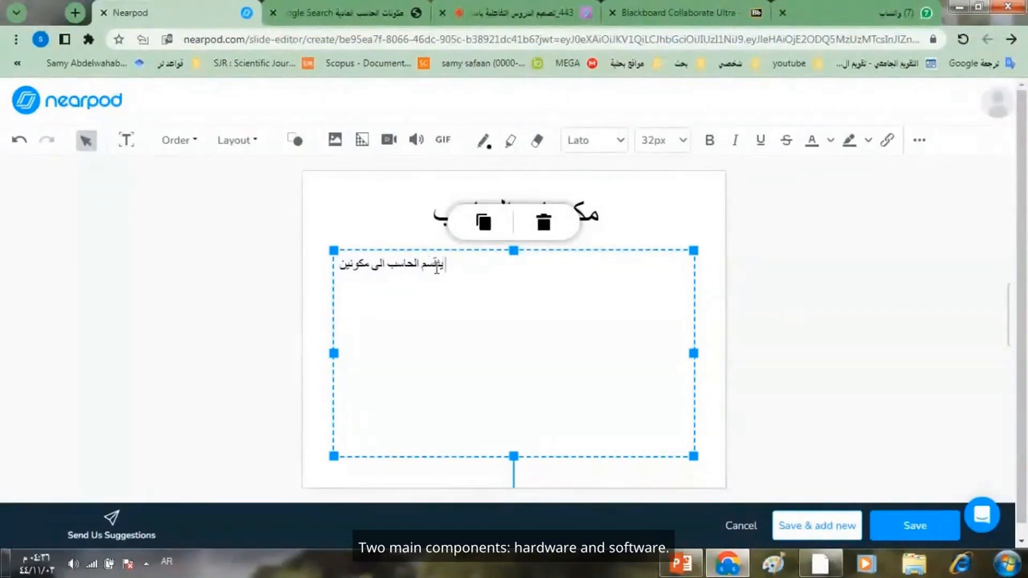
text( ر)
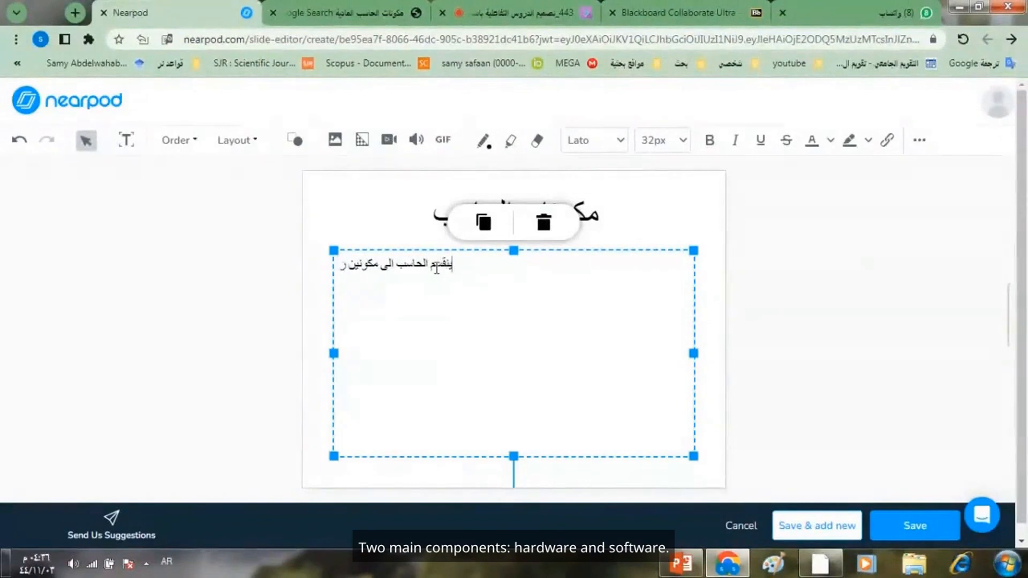
text(ئي)
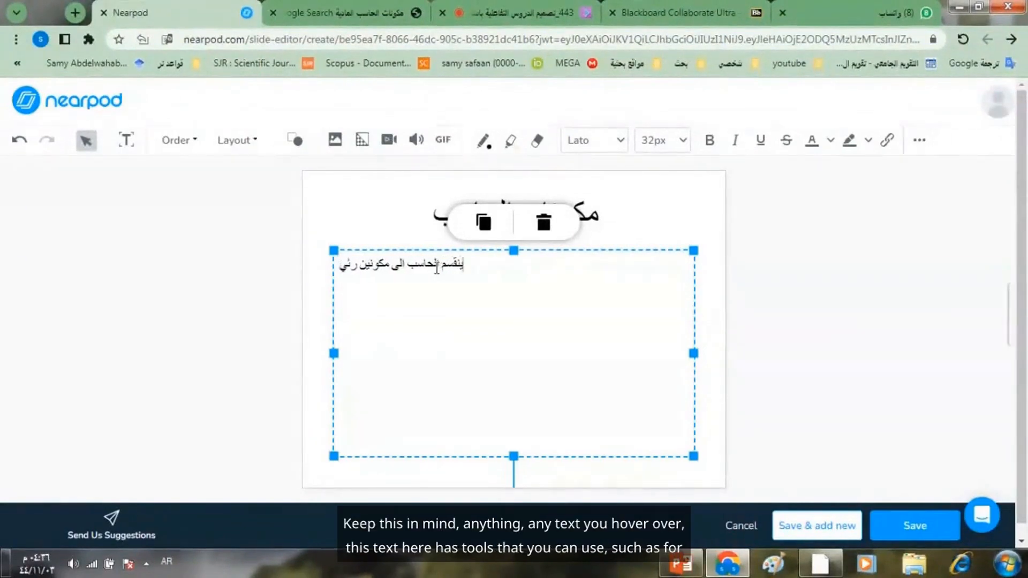
text(سين مادي وبرم)
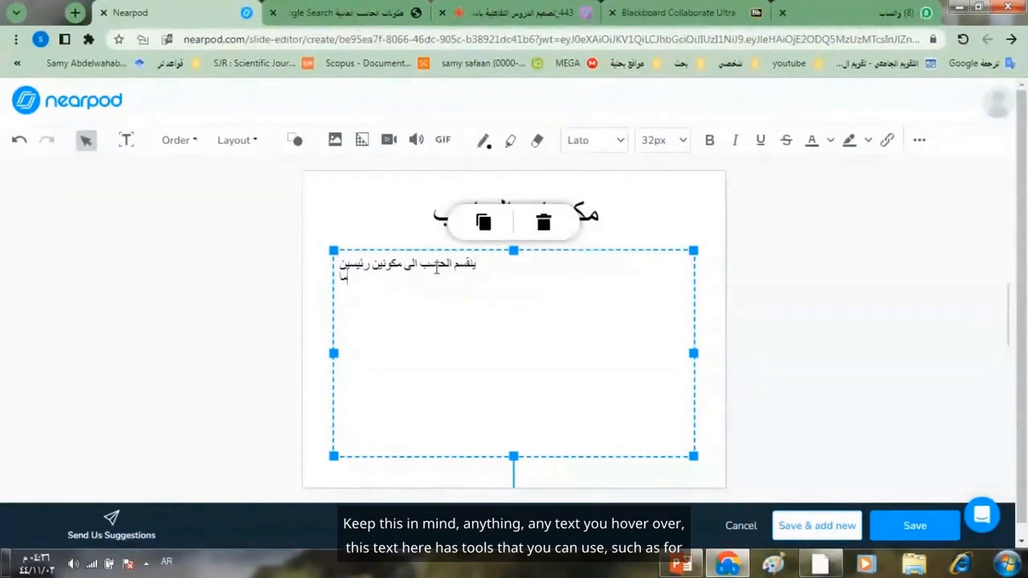
text(جي)
- Format all of the paragraph text as bold and italic
triple_click(398, 279)
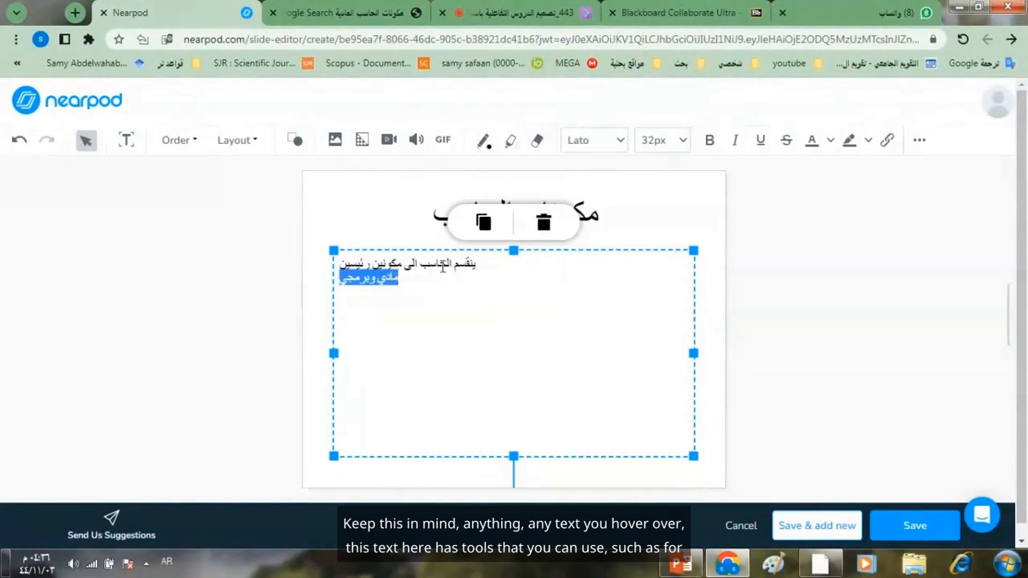
drag(480, 264, 327, 278)
click(344, 282)
key(ctrl+a)
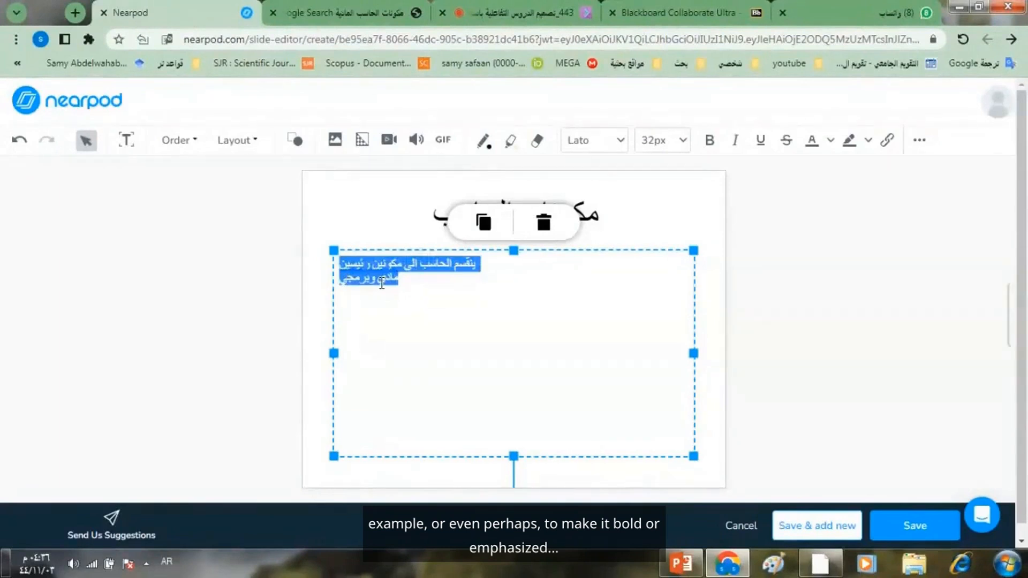
click(709, 144)
click(735, 142)
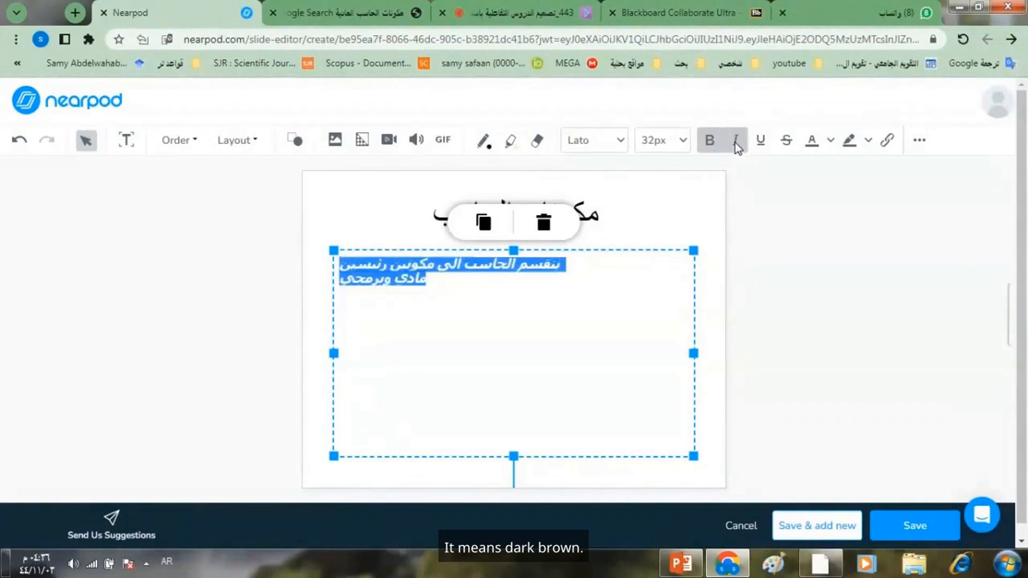
- Try a 48px font size on the paragraph text and return it to 32px
click(681, 143)
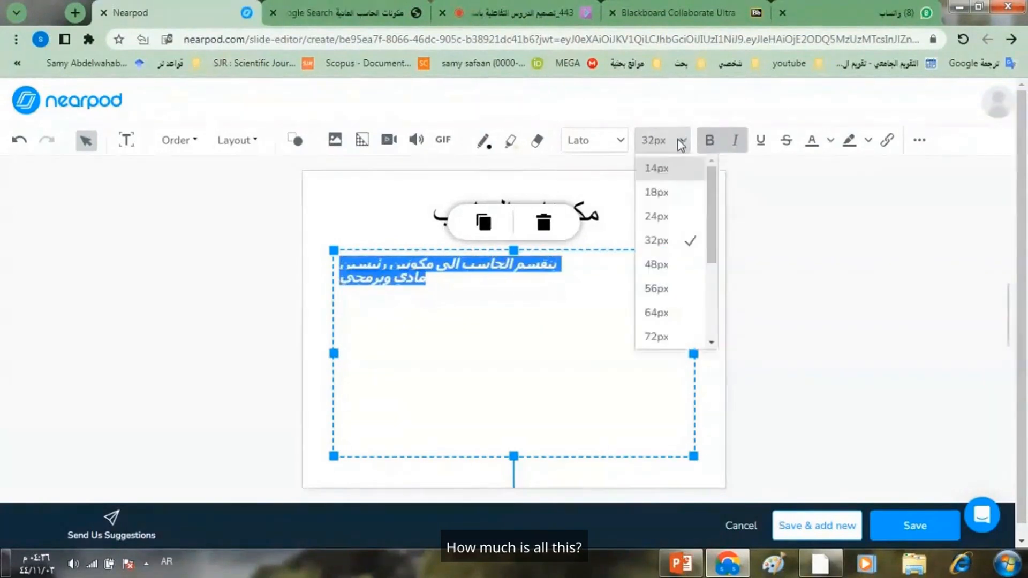
click(660, 265)
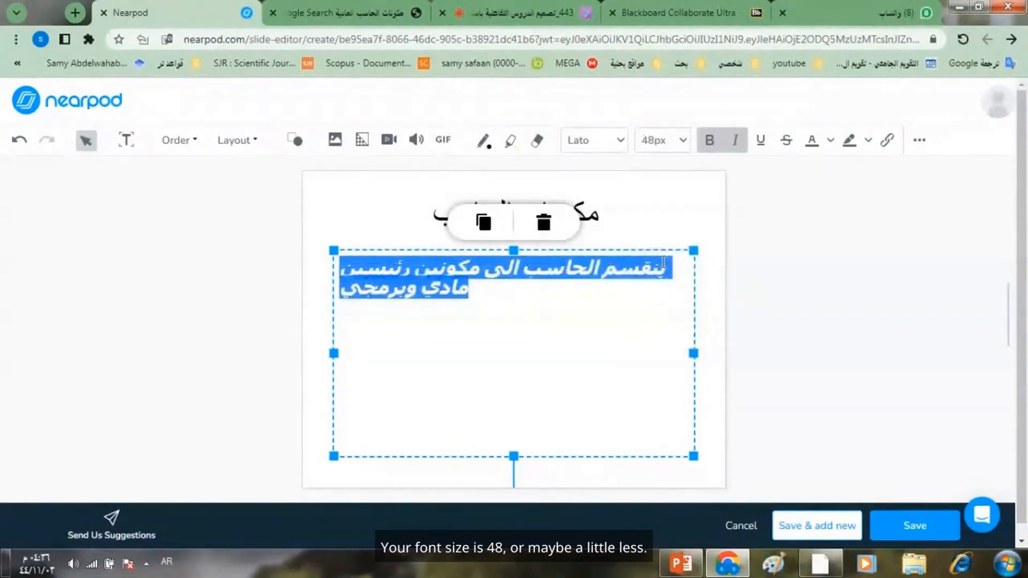
click(664, 146)
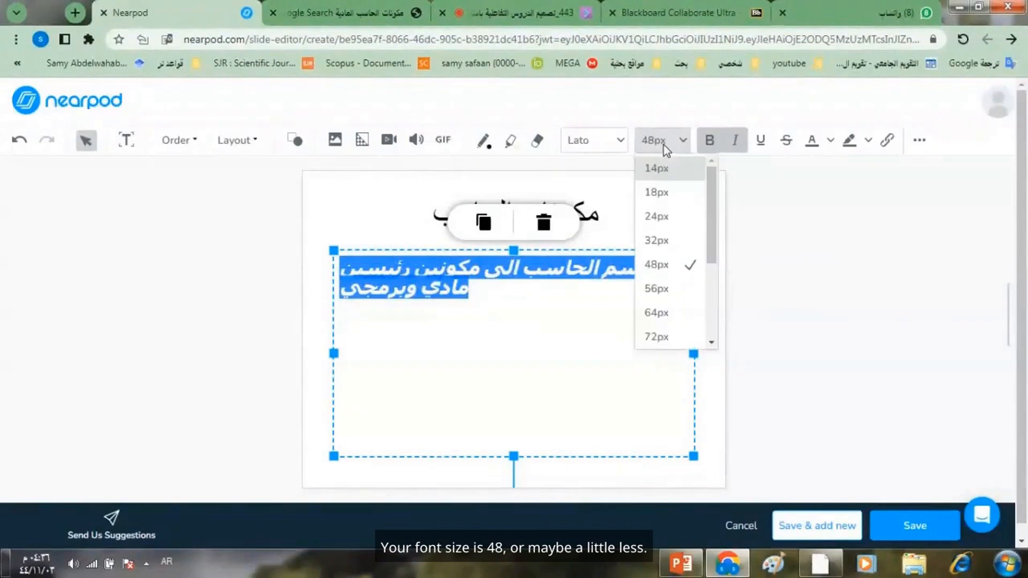
click(666, 238)
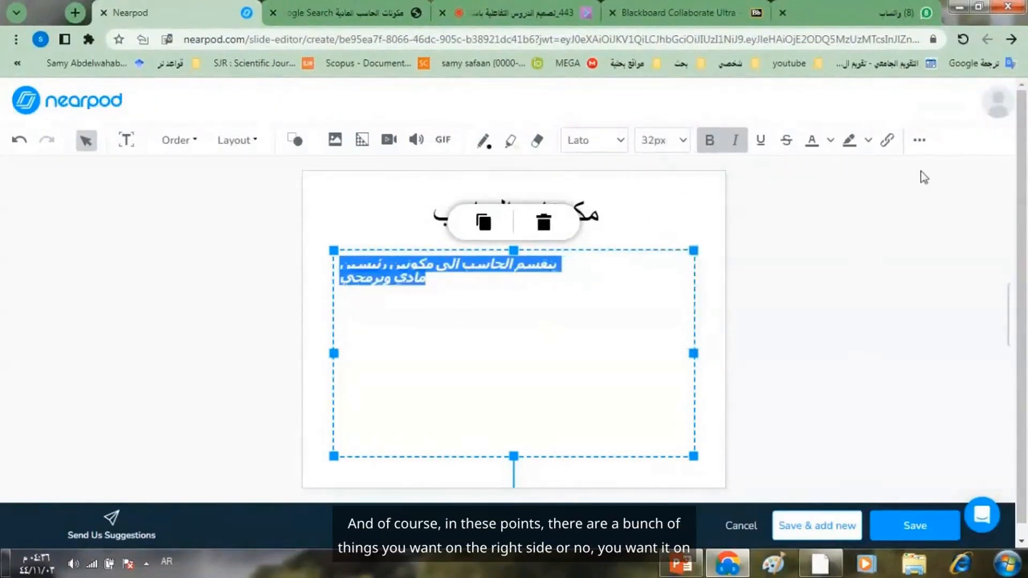
- Right-align the paragraph text and break its second line so that "وبرمجي" stands on its own line
click(920, 149)
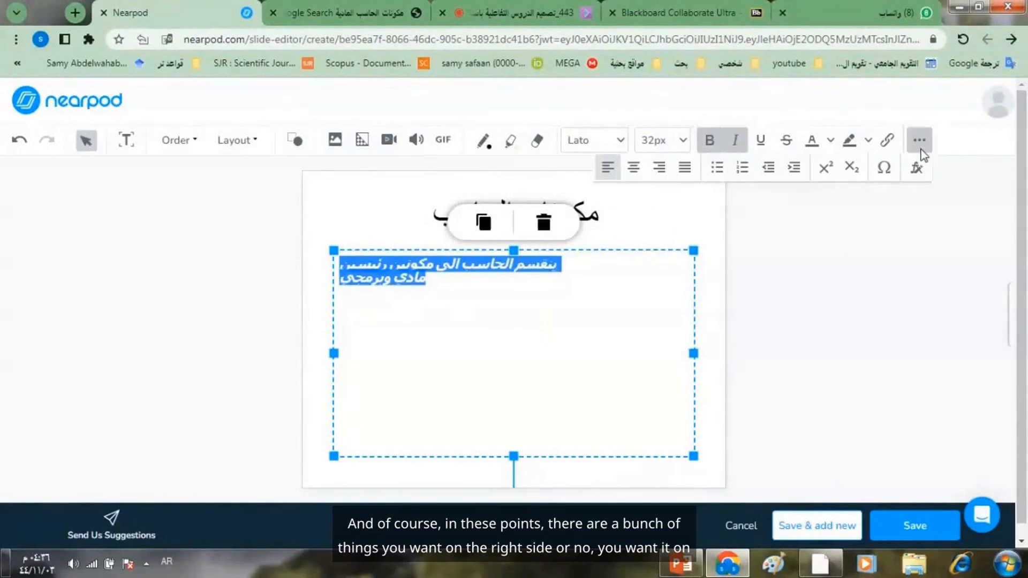
click(659, 168)
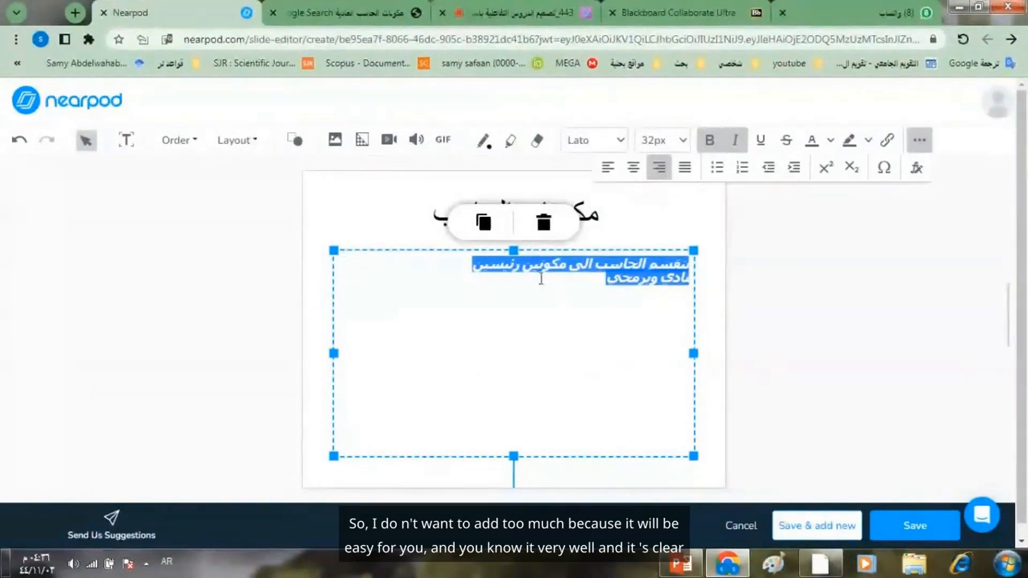
click(661, 277)
key(Return)
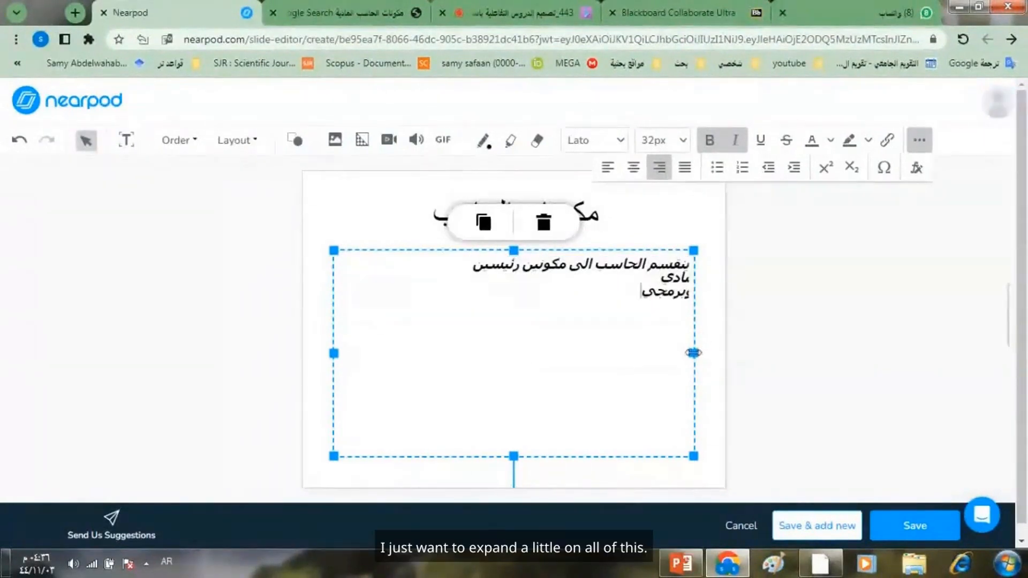
- Widen the paragraph text box slightly toward the slide's right edge and leave its text editing
drag(693, 353, 705, 353)
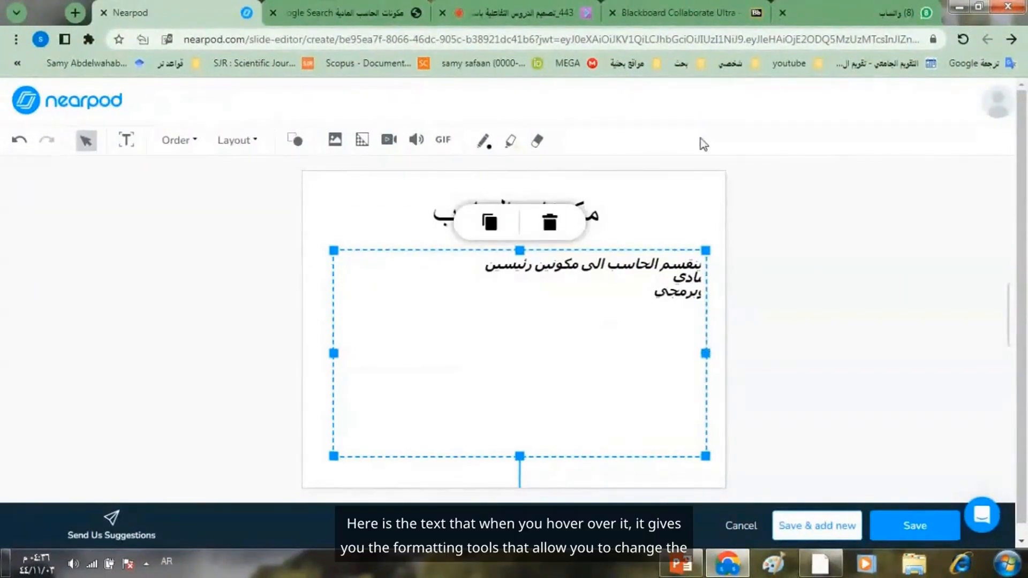
double_click(674, 289)
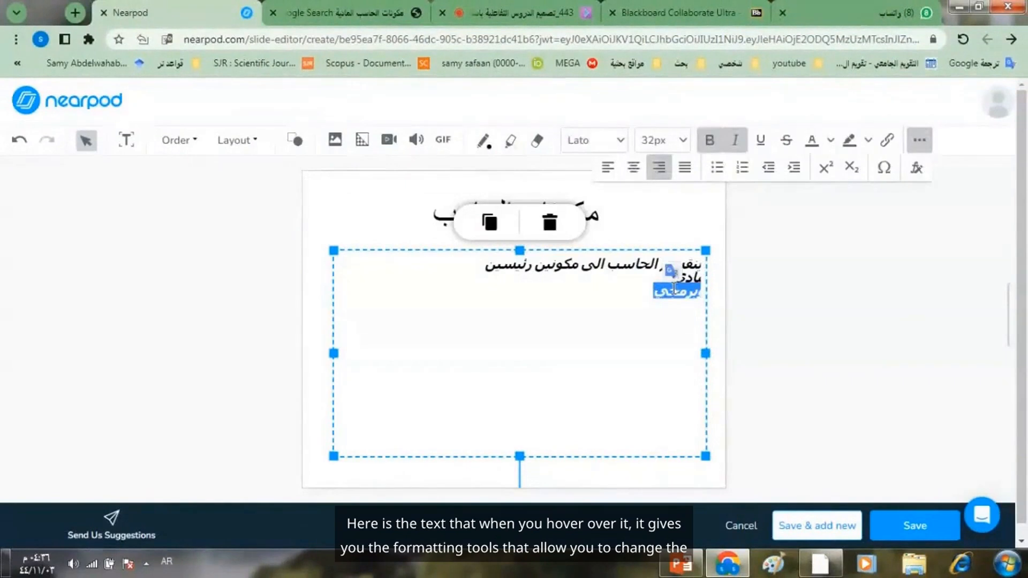
triple_click(673, 289)
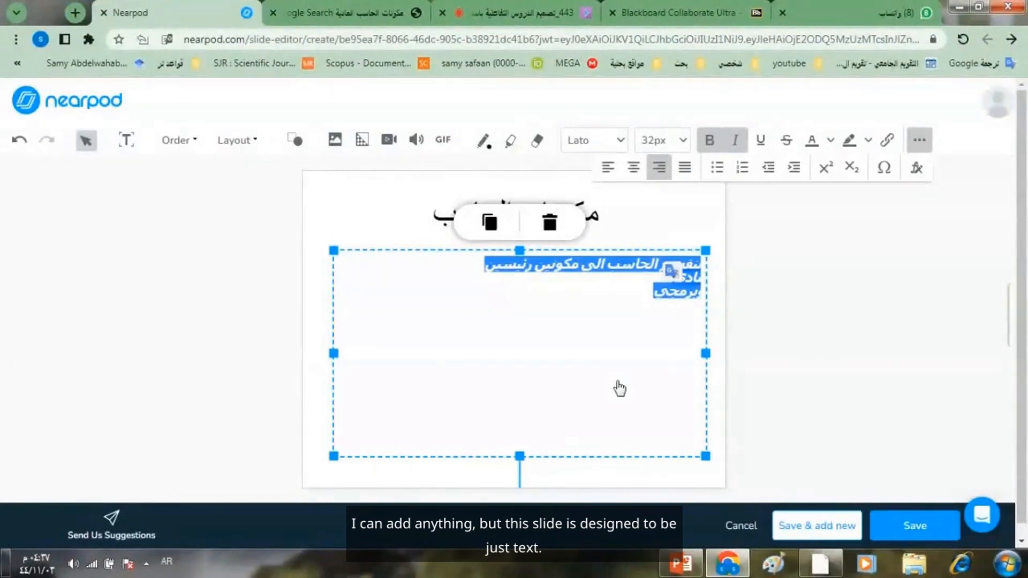
click(616, 383)
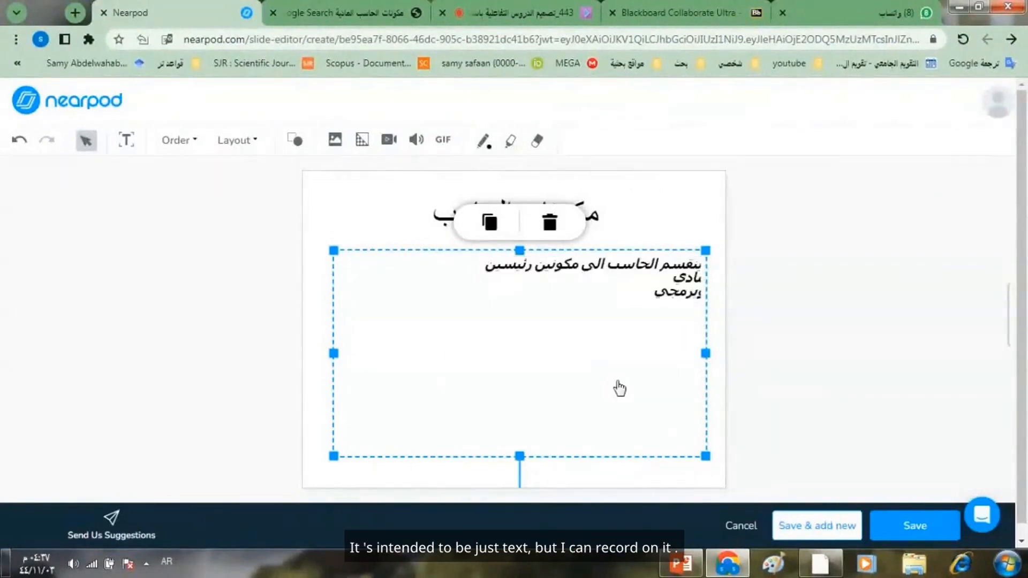
- Record a voice narration of about 10 seconds for the slide and play it back
click(415, 142)
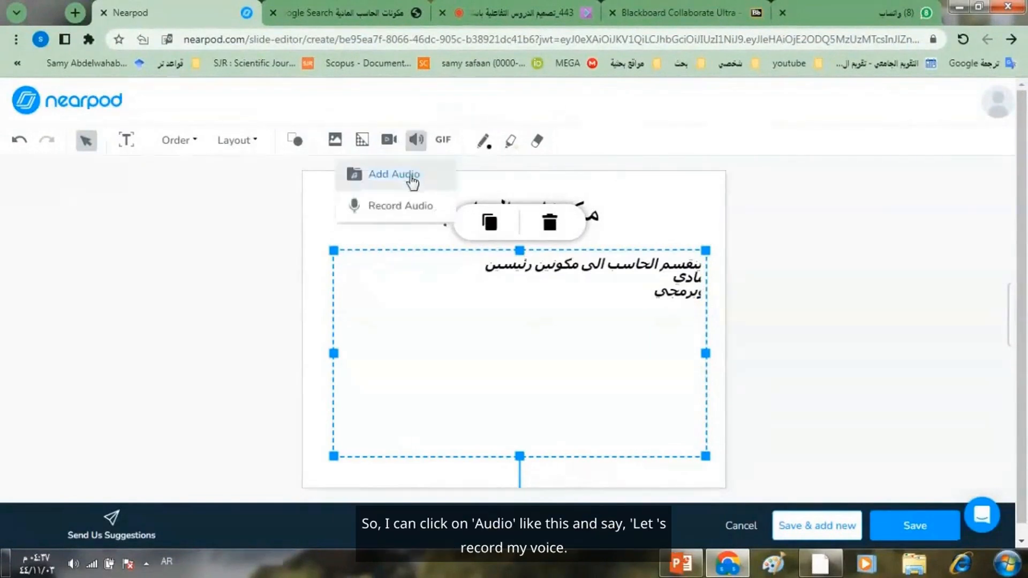
click(400, 206)
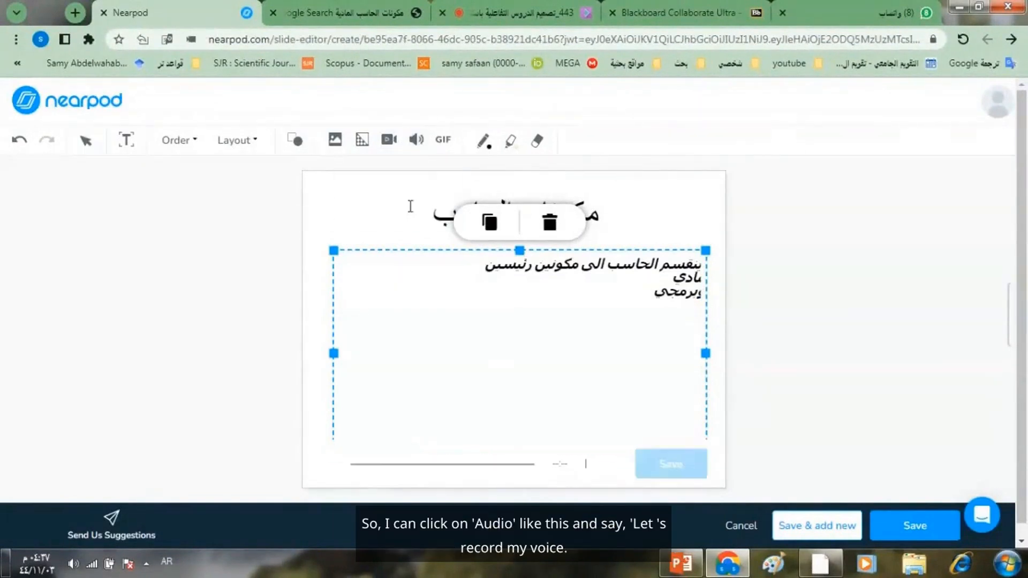
click(326, 465)
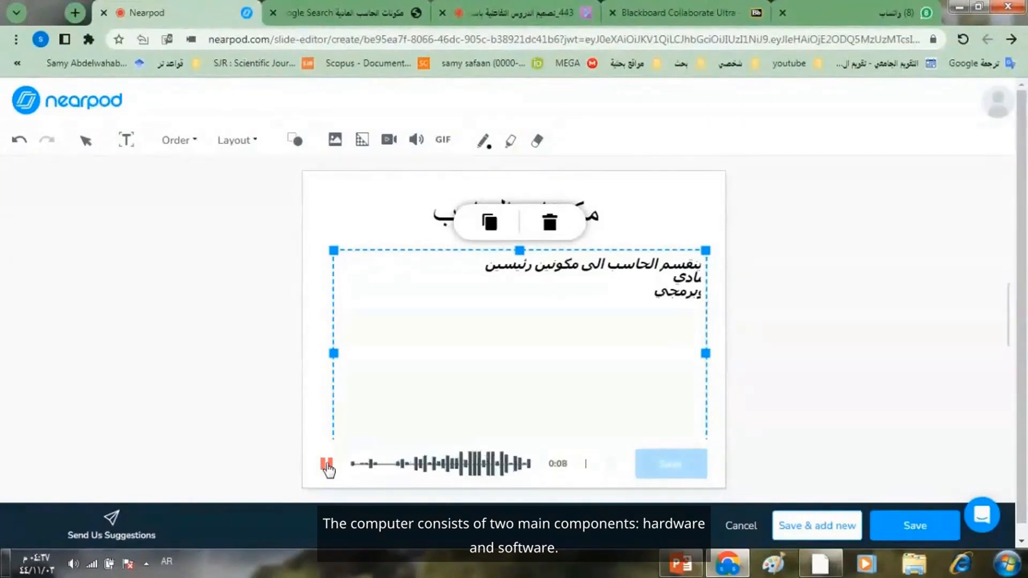
click(327, 464)
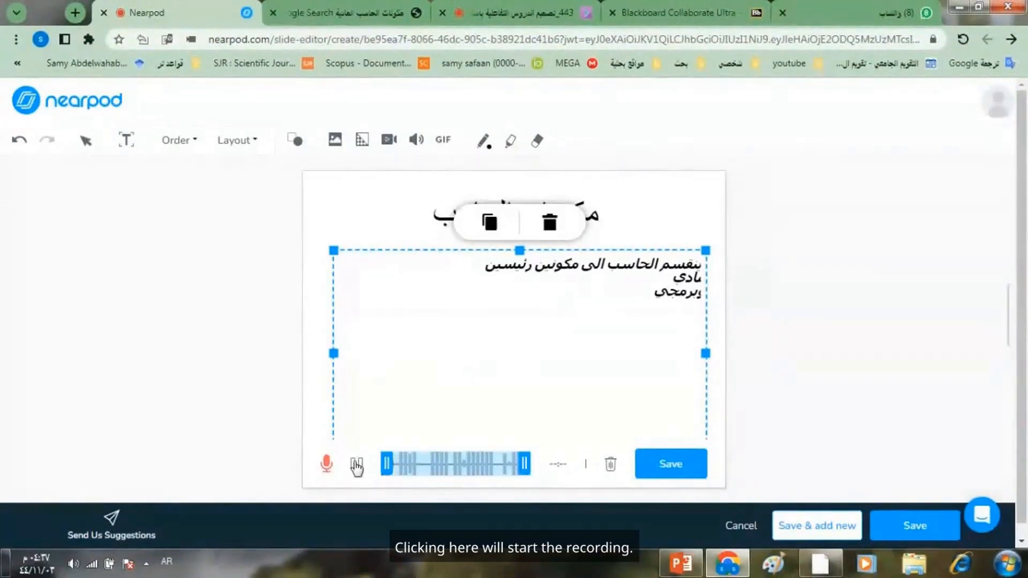
click(356, 466)
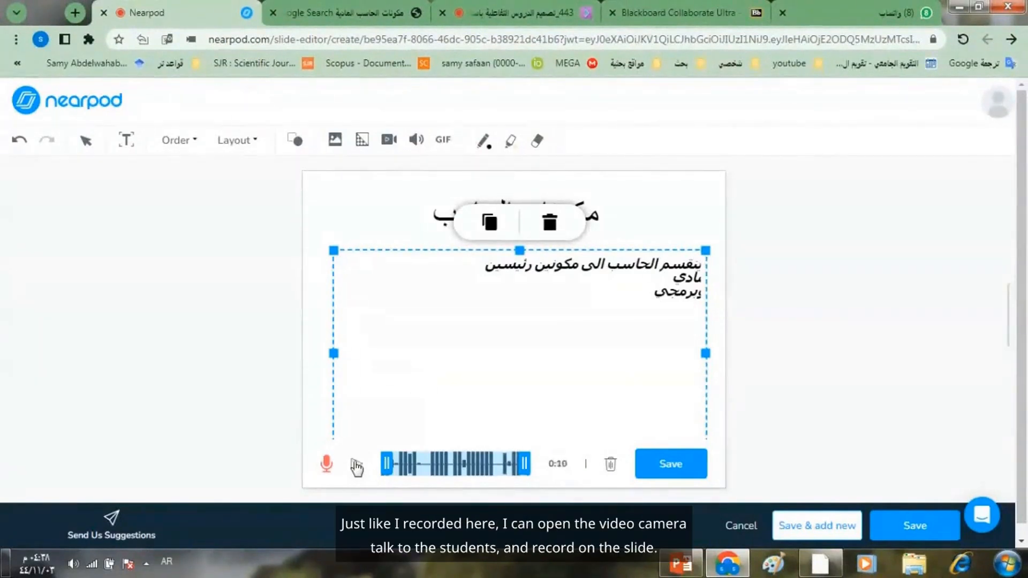
- Play back the recorded narration, save it to the slide, and save the slide into the lesson
click(356, 464)
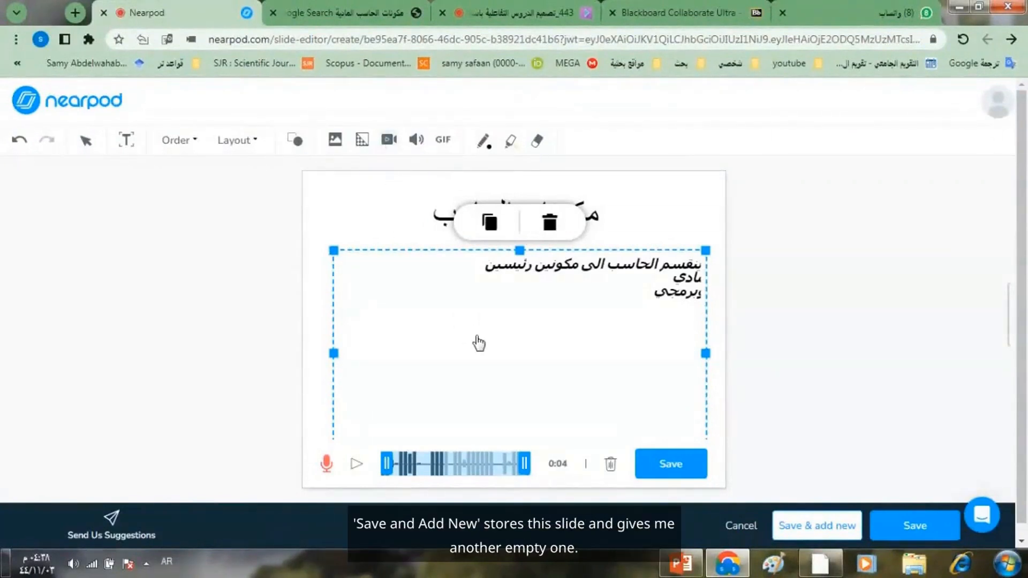
click(675, 467)
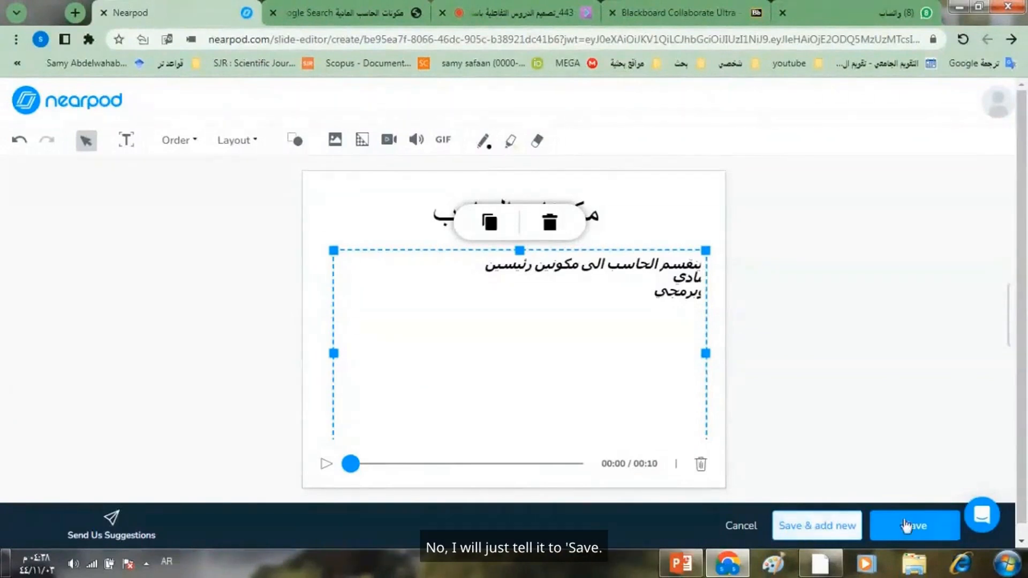
click(909, 527)
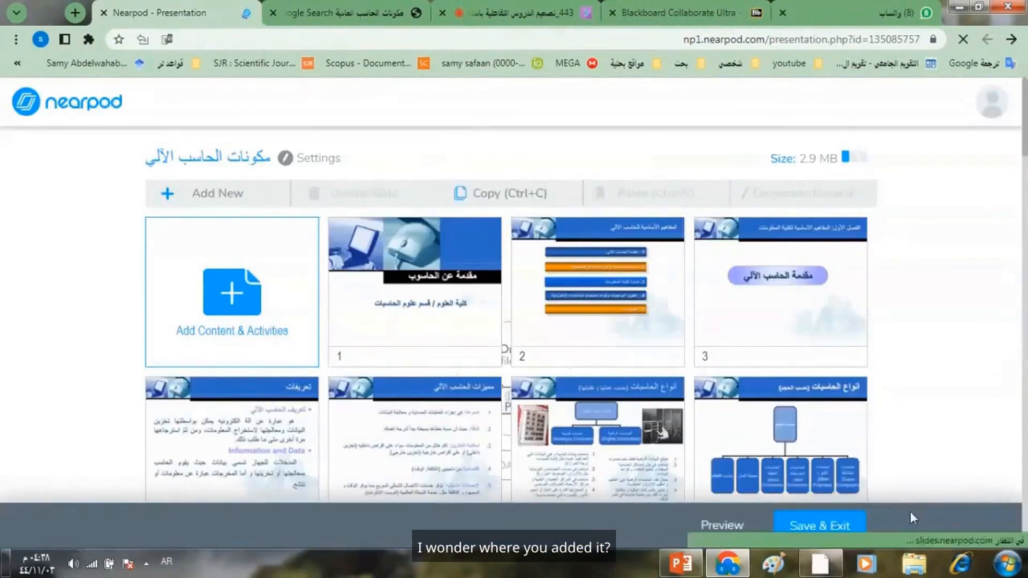
- Move the new "مكونات الحاسب" slide from the end of the lesson to position 1, ahead of all other slides
drag(1025, 124, 1010, 456)
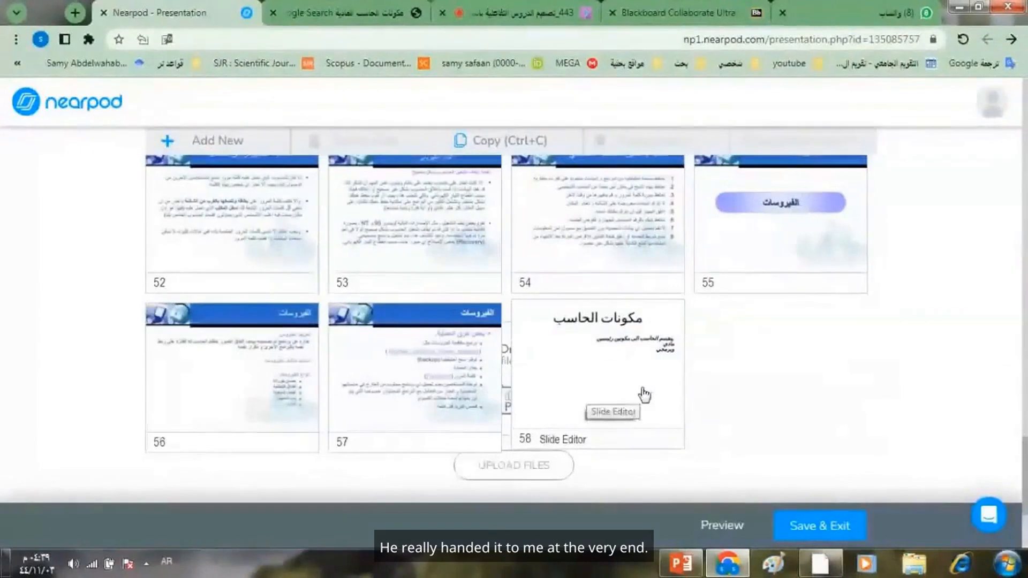
mouse_move(647, 412)
mouse_down()
mouse_move(586, 304)
mouse_move(484, 191)
mouse_move(415, 46)
mouse_move(451, 255)
mouse_up()
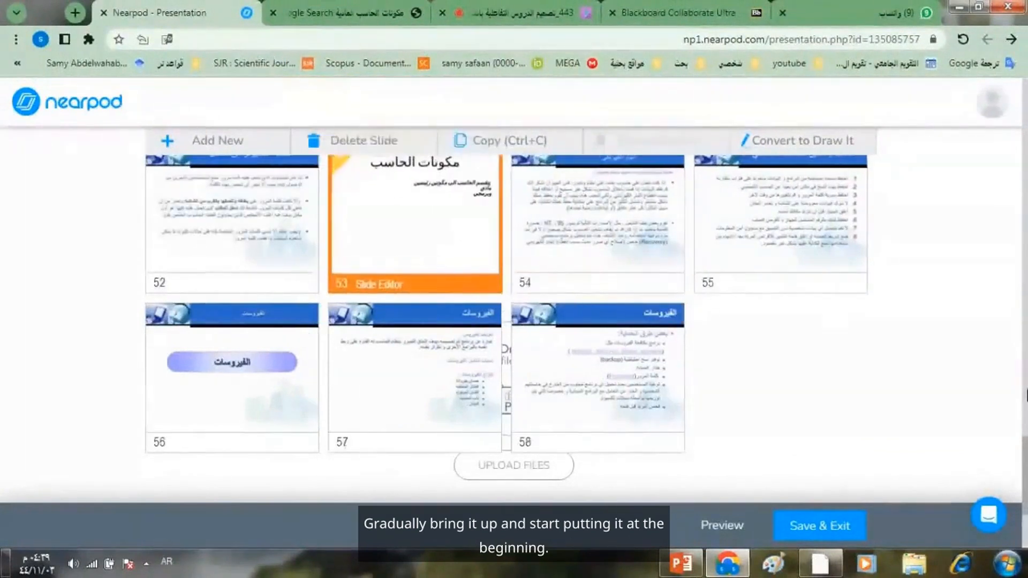
drag(1025, 470, 1025, 426)
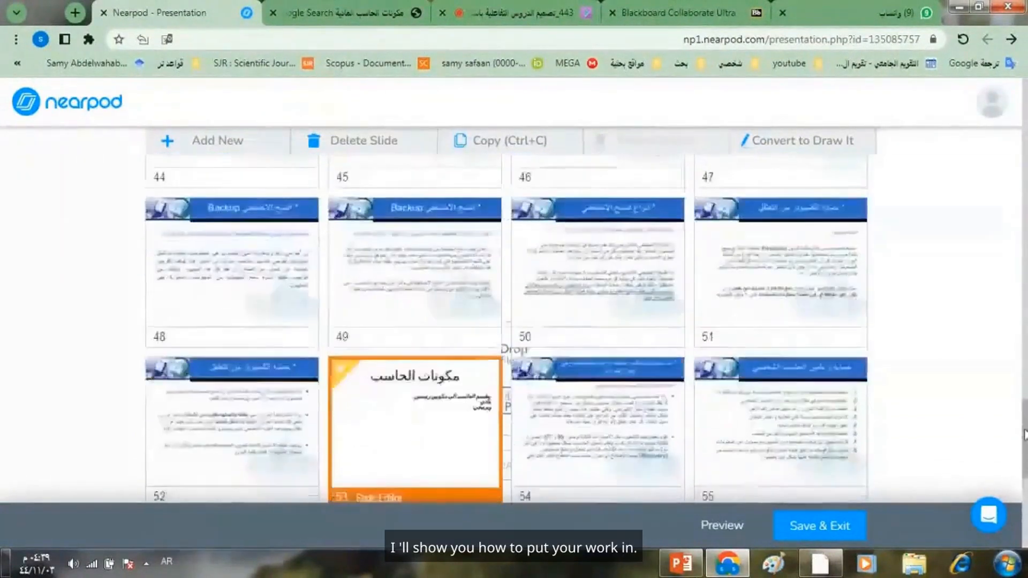
drag(444, 453, 442, 155)
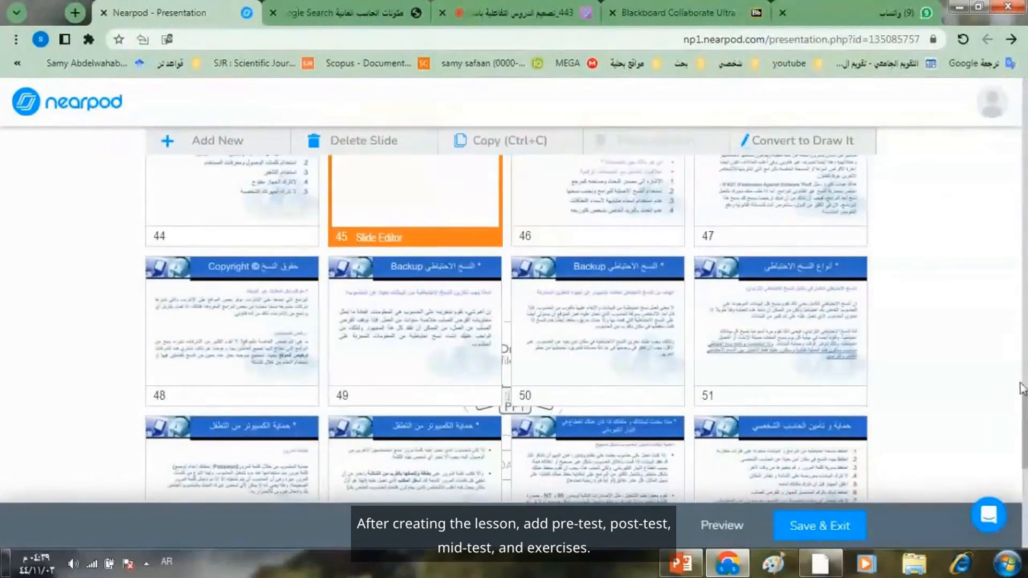
drag(1025, 420, 1025, 357)
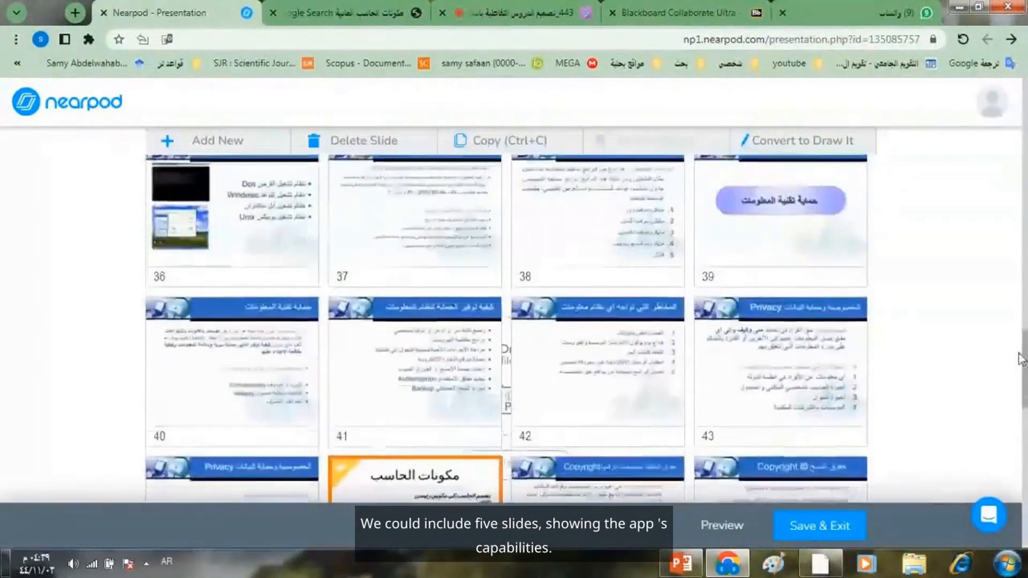
drag(493, 490, 445, 182)
drag(1024, 367, 1024, 324)
drag(450, 444, 431, 167)
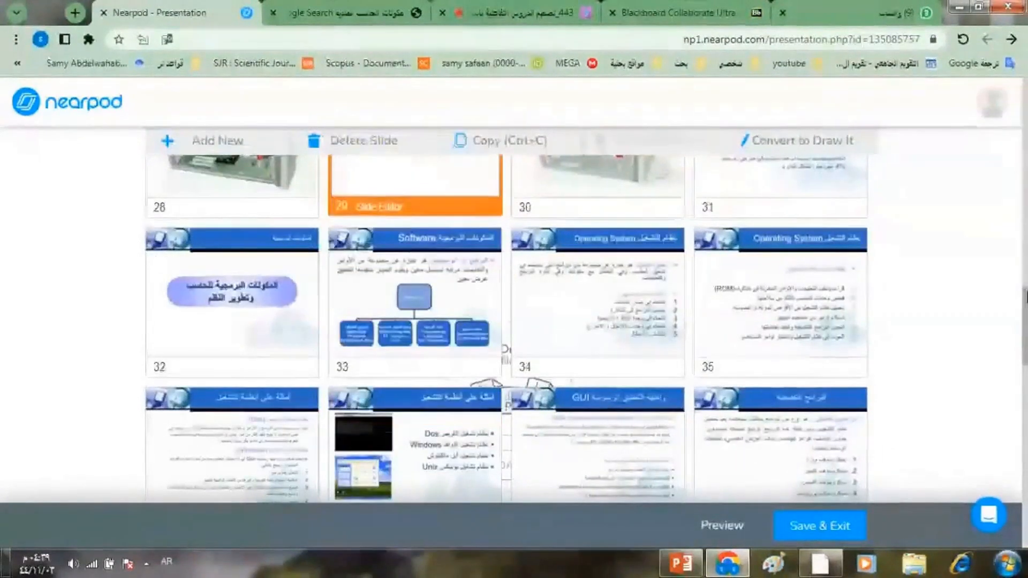
drag(1025, 335, 1024, 287)
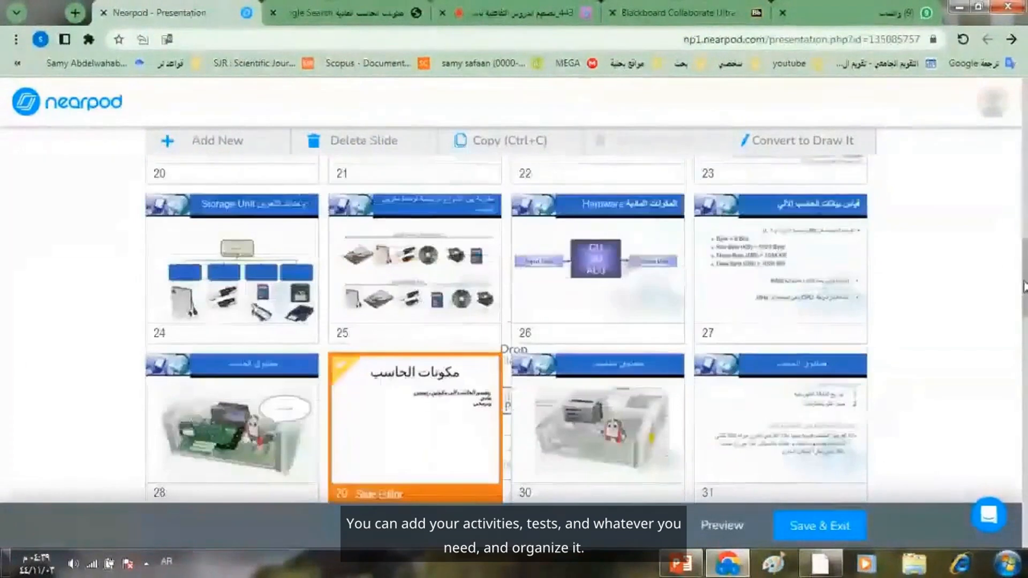
drag(424, 399, 417, 232)
drag(1025, 294, 1025, 263)
drag(442, 387, 429, 241)
drag(1025, 263, 1025, 220)
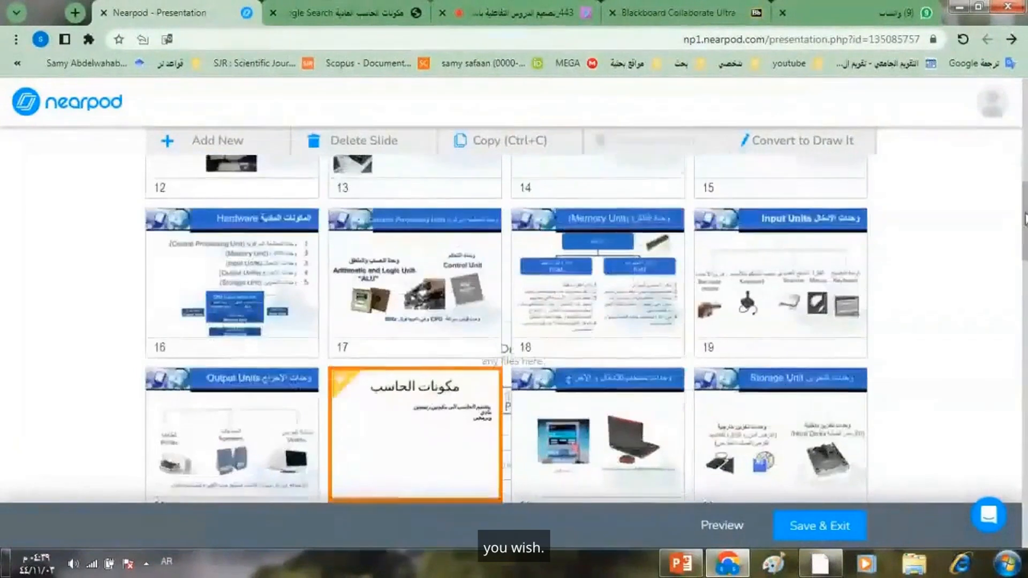
drag(418, 413, 415, 177)
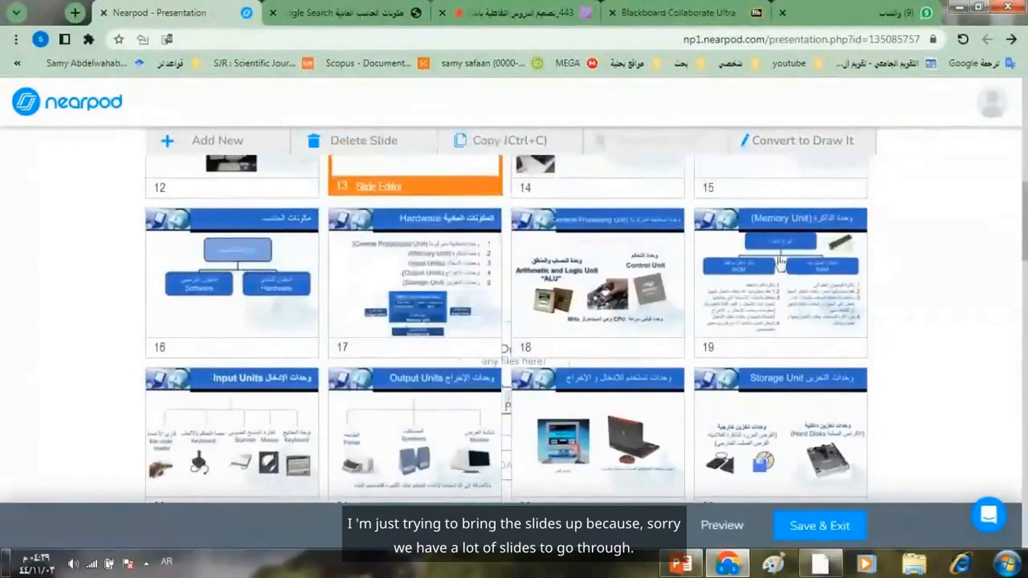
scroll(475, 435, up, 8)
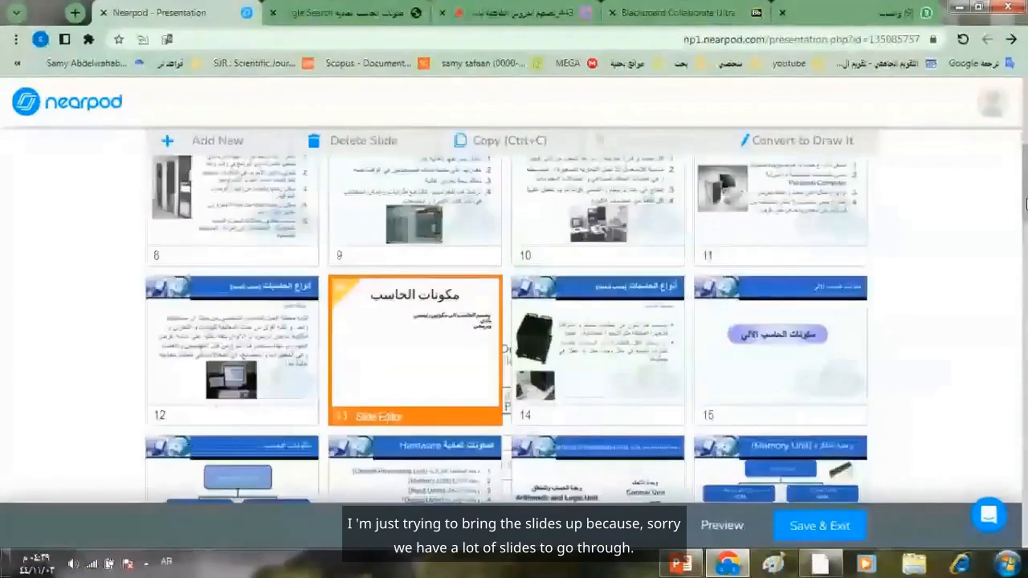
drag(433, 482, 445, 175)
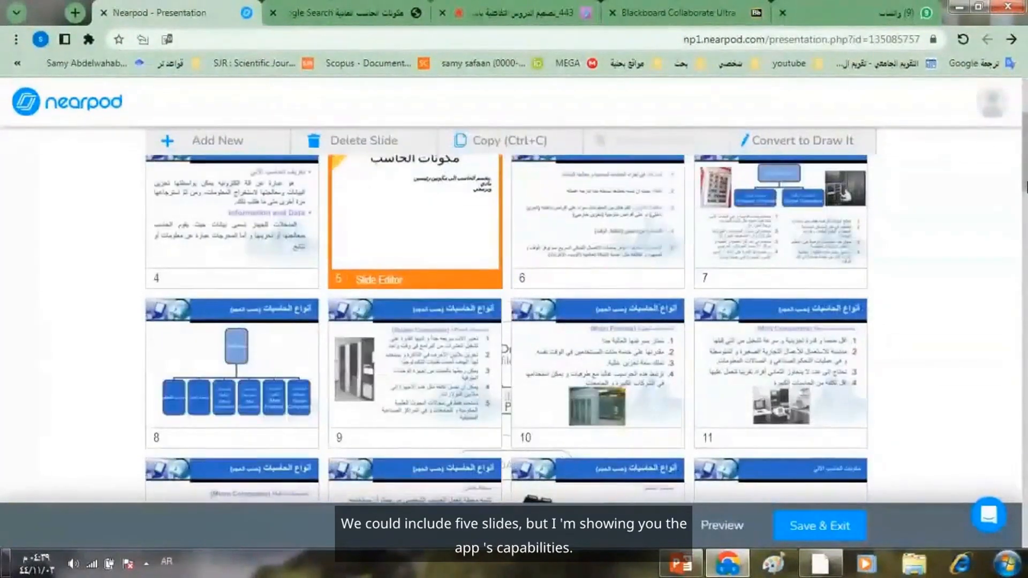
scroll(445, 174, up, 5)
drag(408, 461, 398, 331)
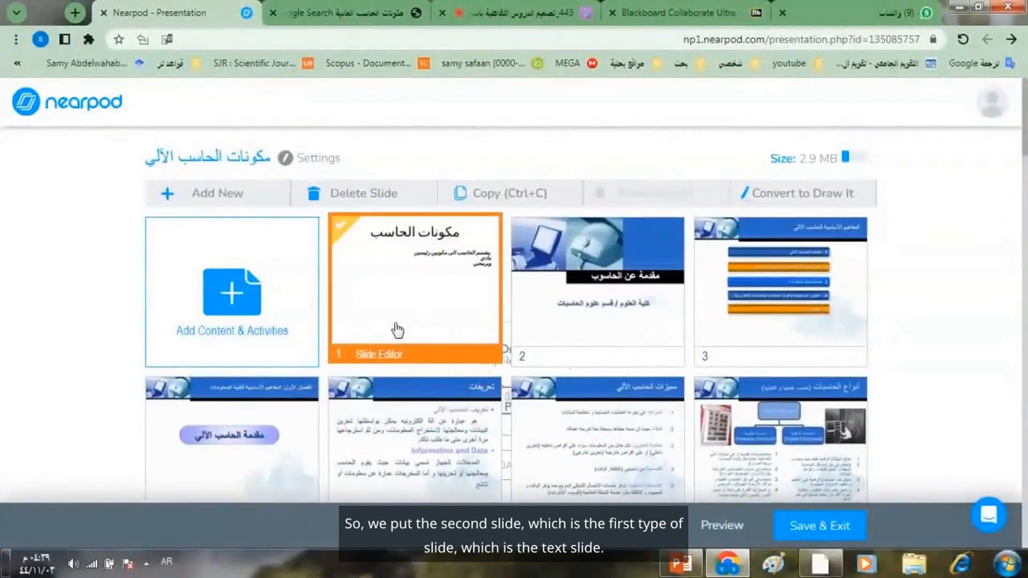
- Add a new Slides (Classic) slide to the lesson
click(203, 200)
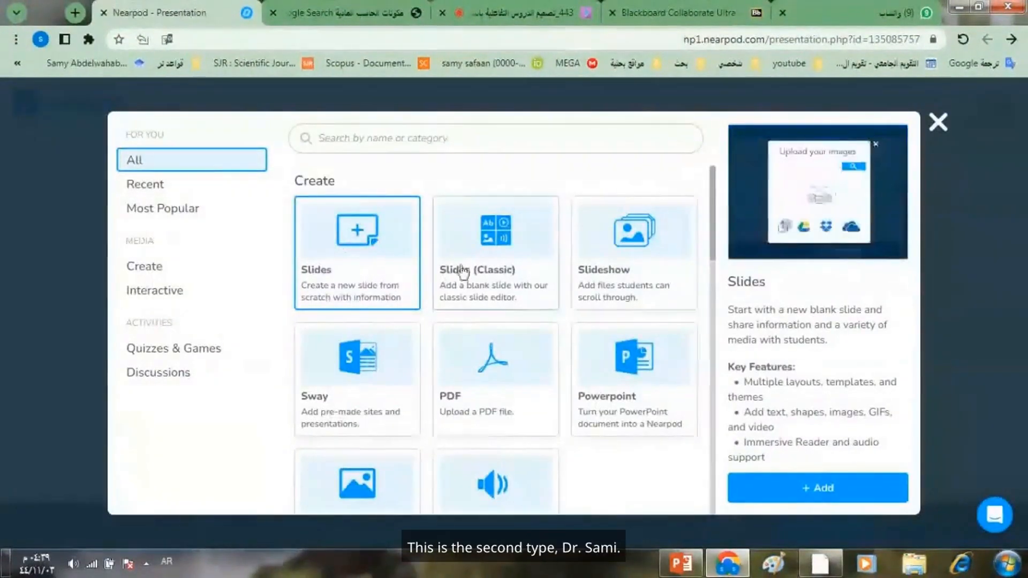
click(497, 273)
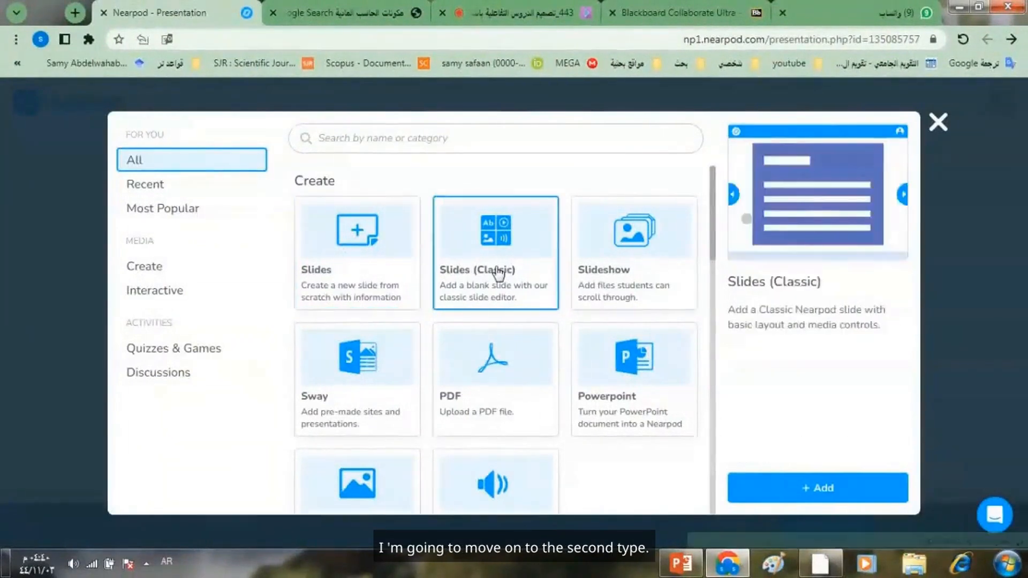
click(783, 489)
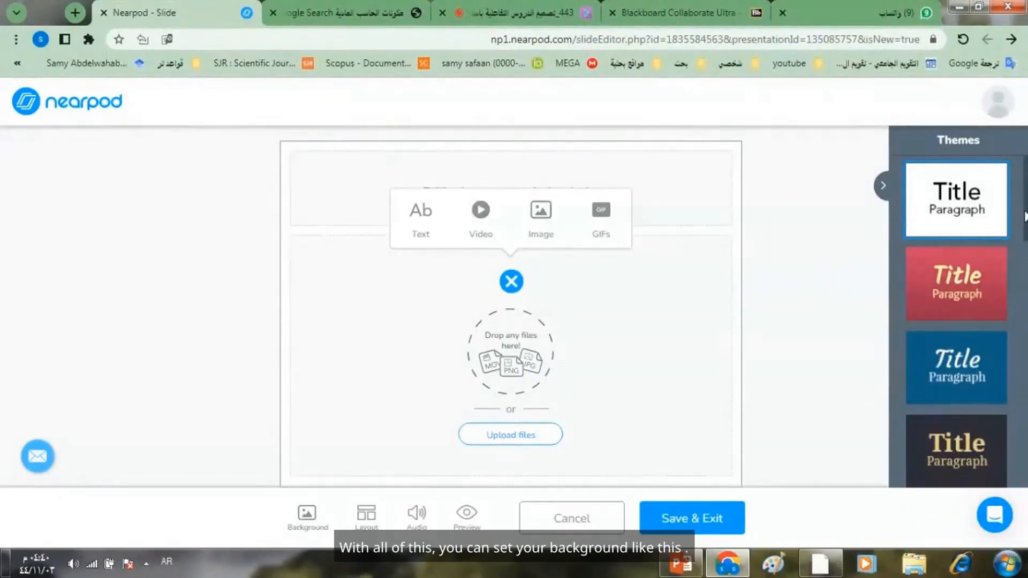
- Try the red and dark blue themes on the slide, and apply the green theme with black lettering
scroll(985, 240, down, 1)
click(958, 289)
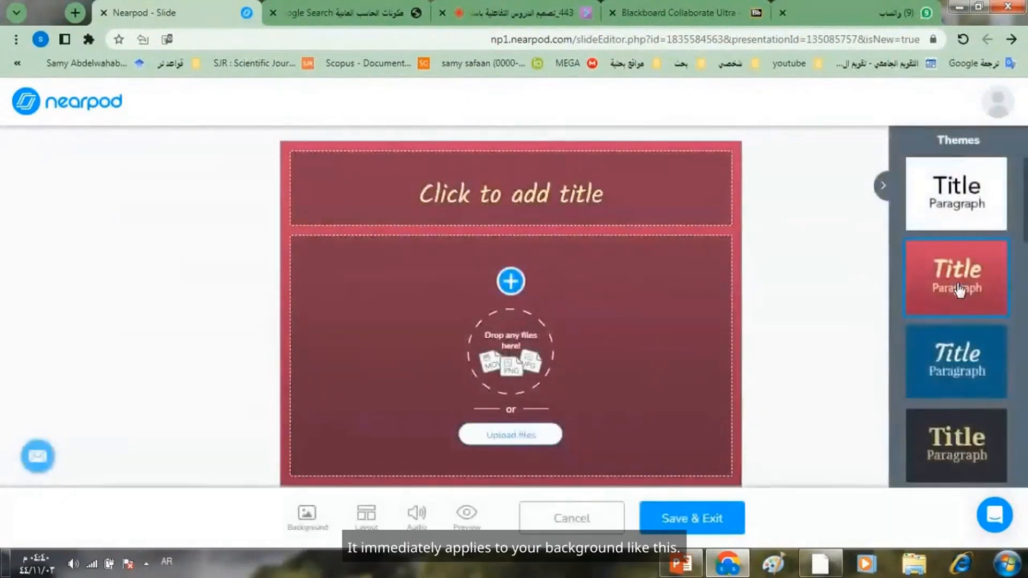
click(958, 370)
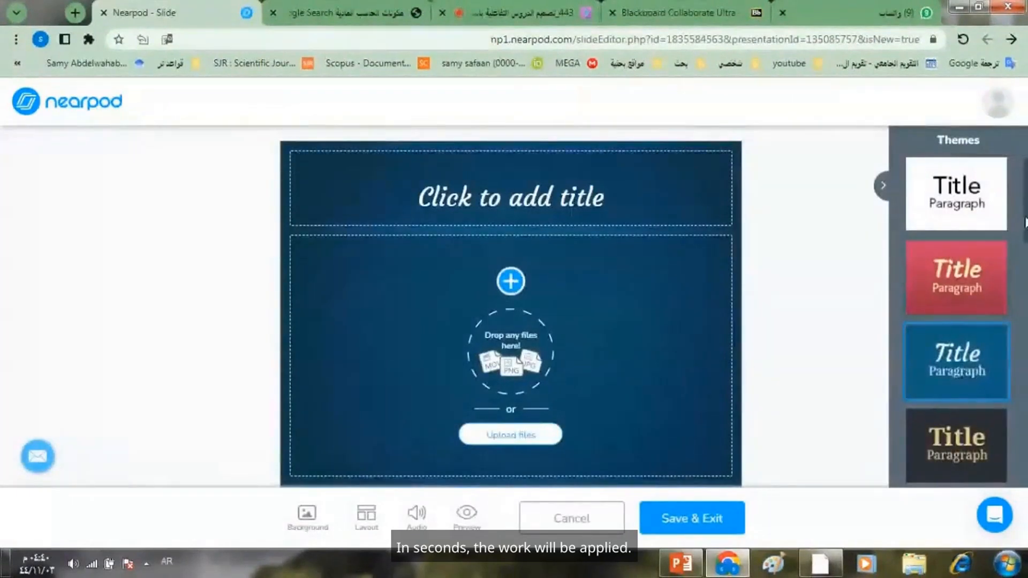
drag(1025, 222, 1025, 310)
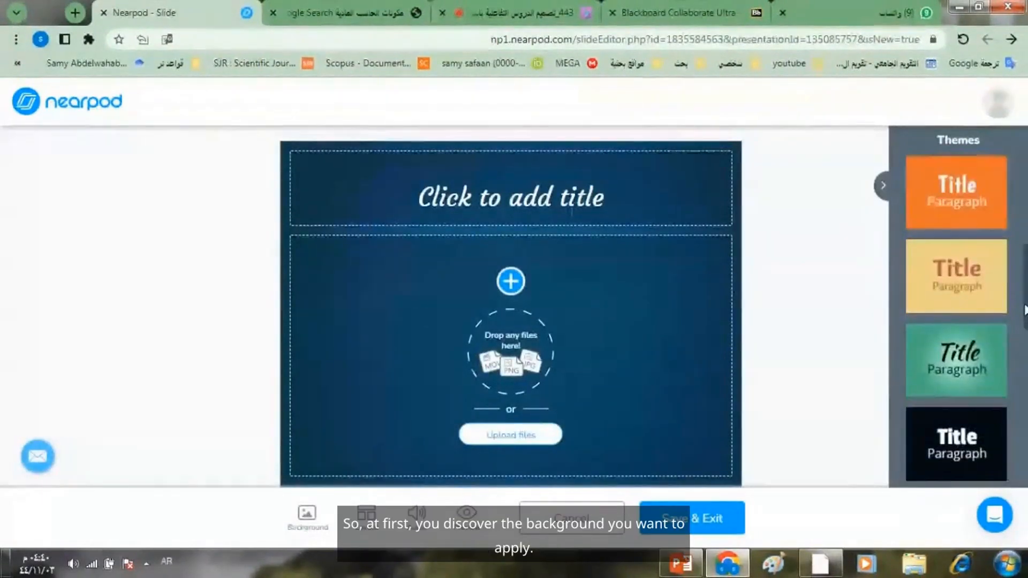
click(979, 349)
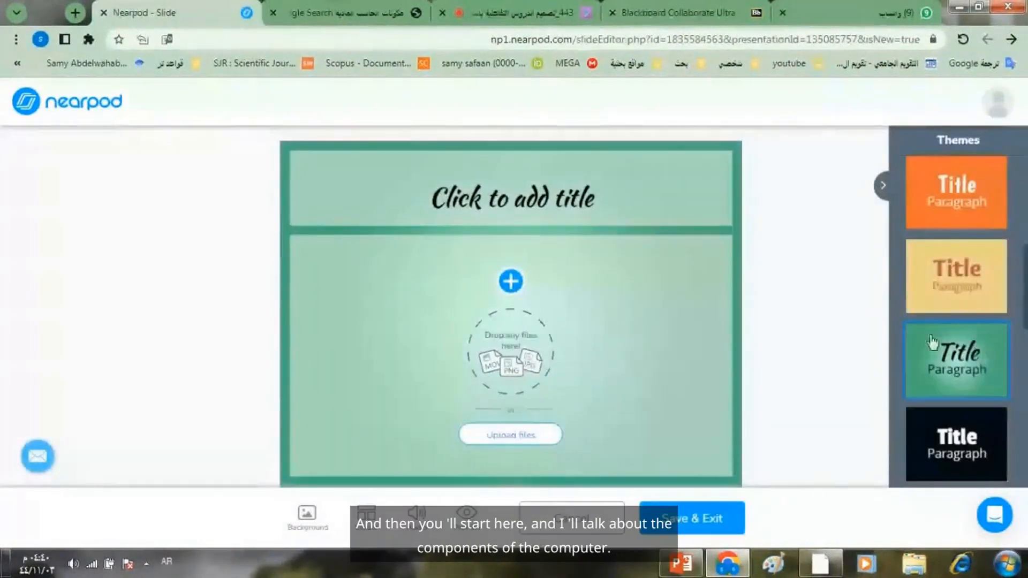
- Enter "مكونات الحاسب" as the slide's title
click(508, 199)
text(مك)
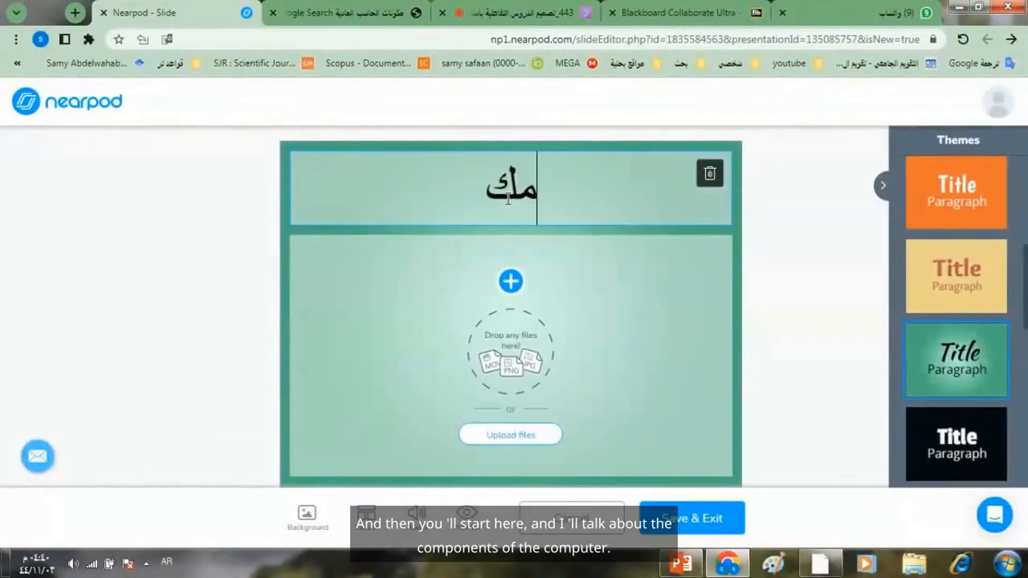
text(ونات الحاسب)
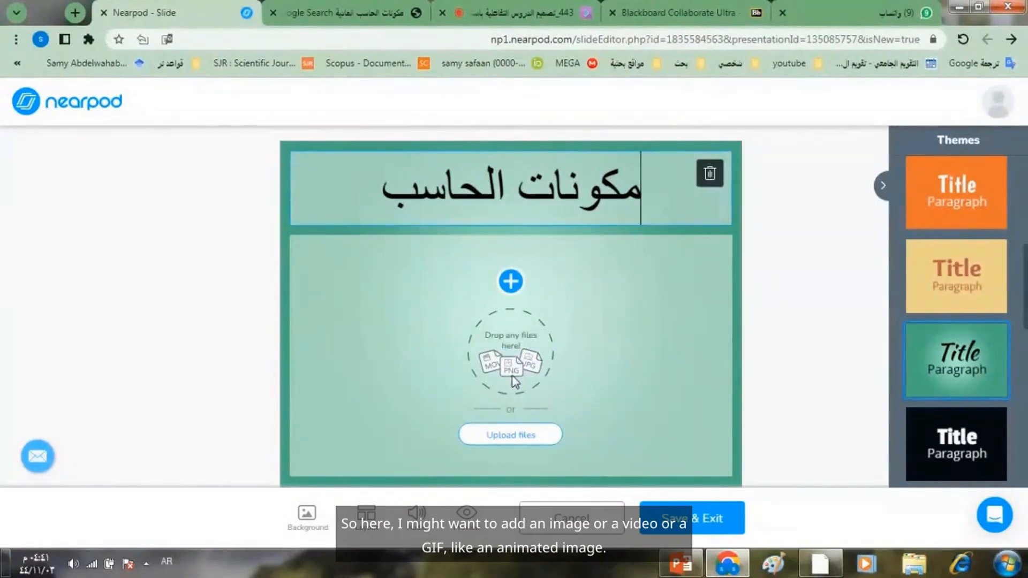
- Try to upload the sample video "الحيوانات البرية" from the Videos library into the slide's content area
click(512, 436)
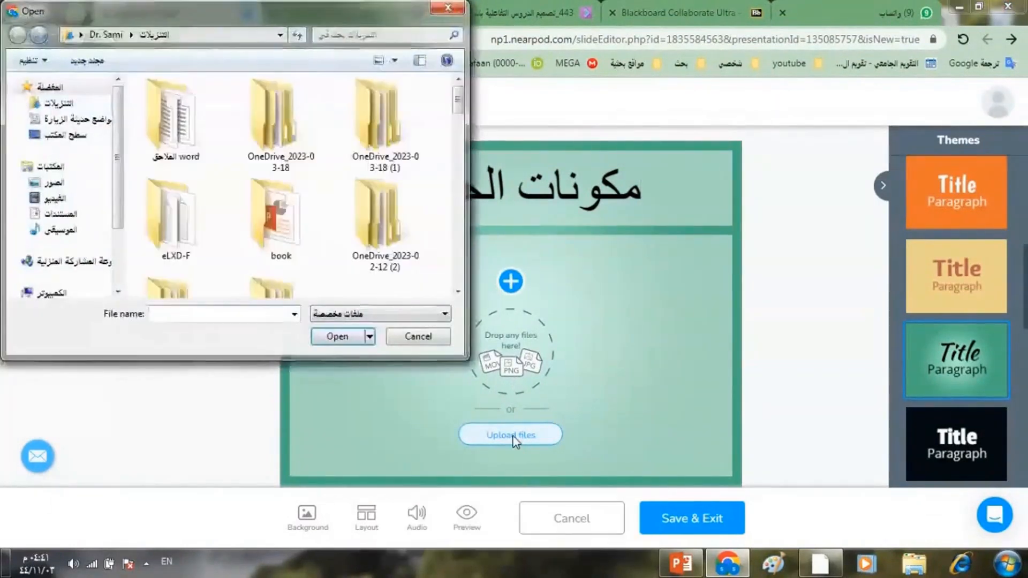
click(56, 198)
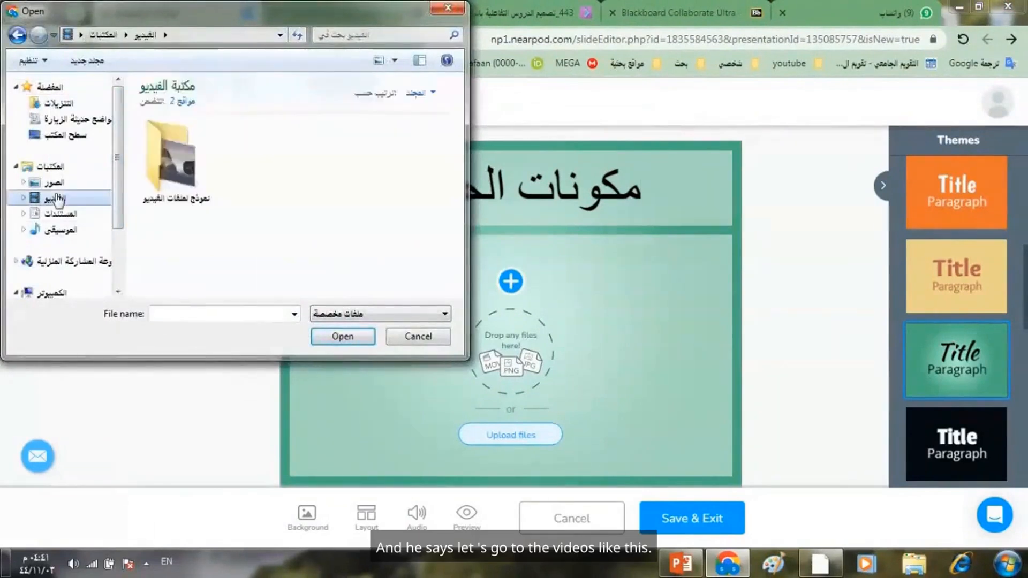
double_click(176, 156)
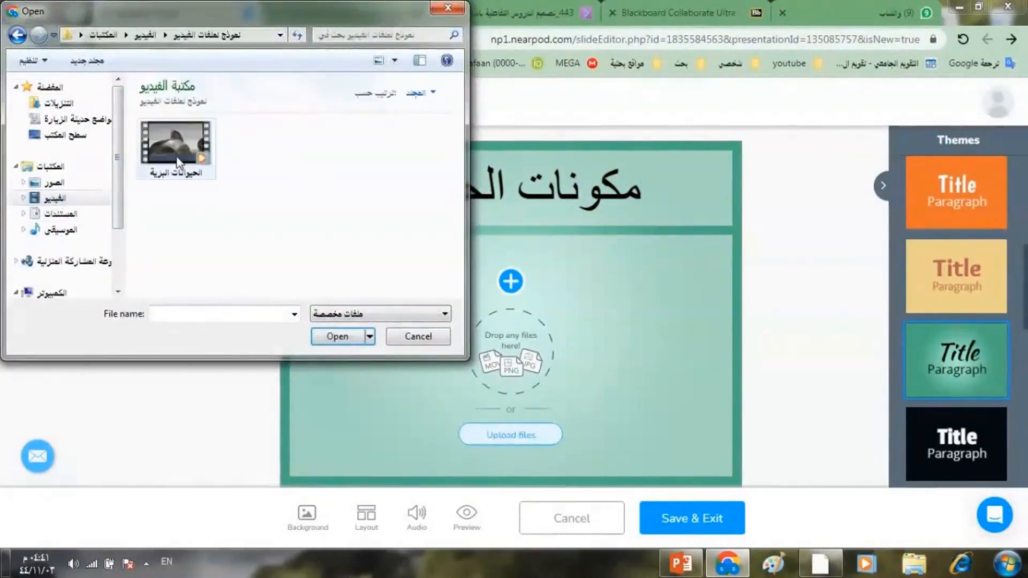
double_click(177, 152)
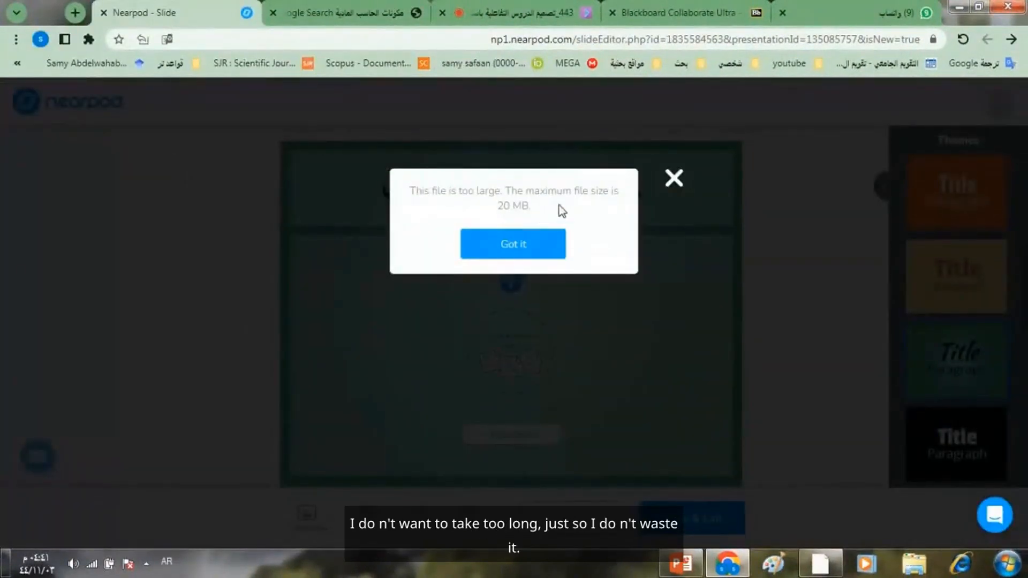
click(673, 184)
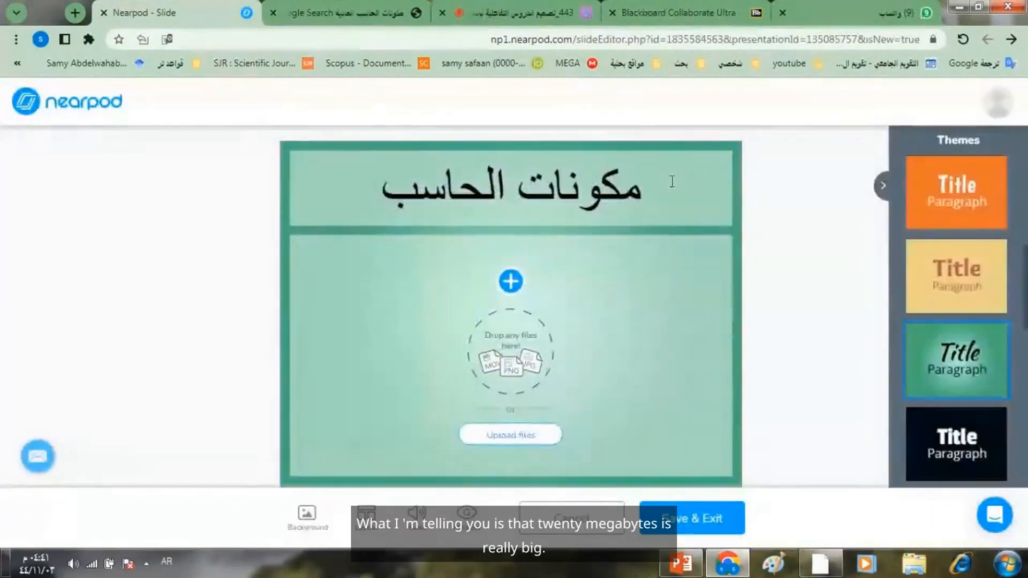
- Upload the video file whose name starts with "lfrq-byn-lbynt" from the Downloads folder into the slide's content area
click(506, 435)
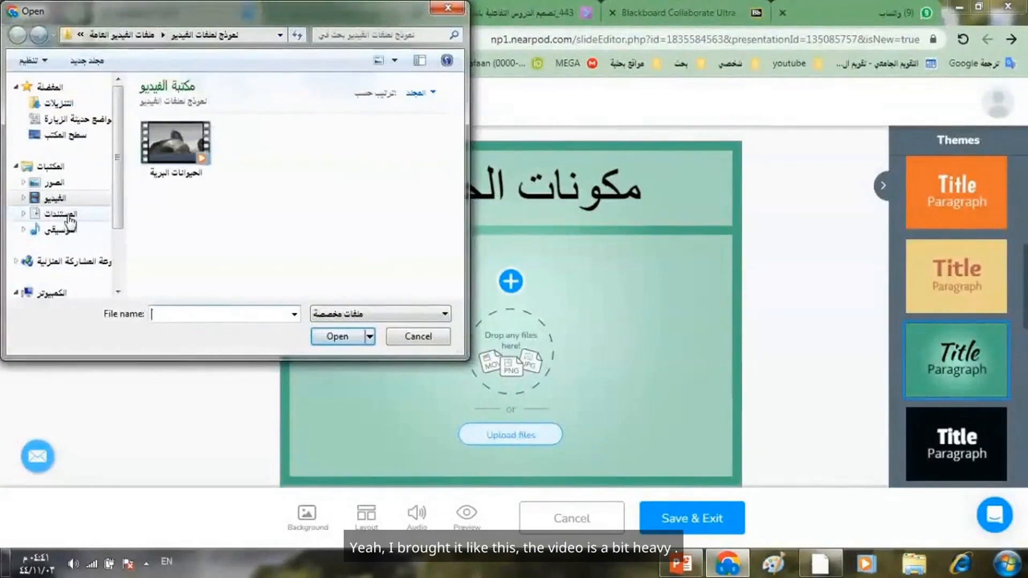
click(59, 103)
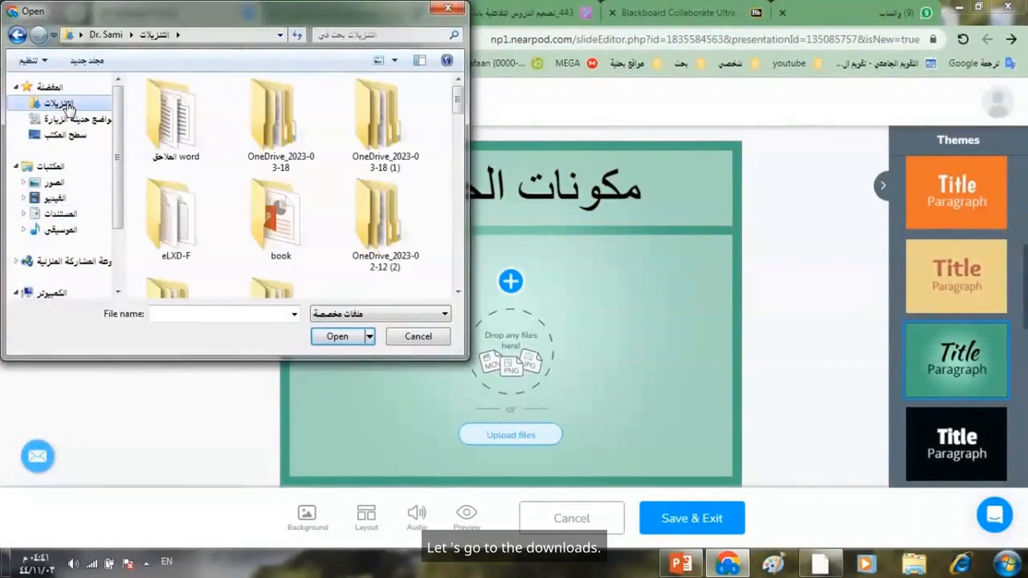
drag(458, 103, 458, 213)
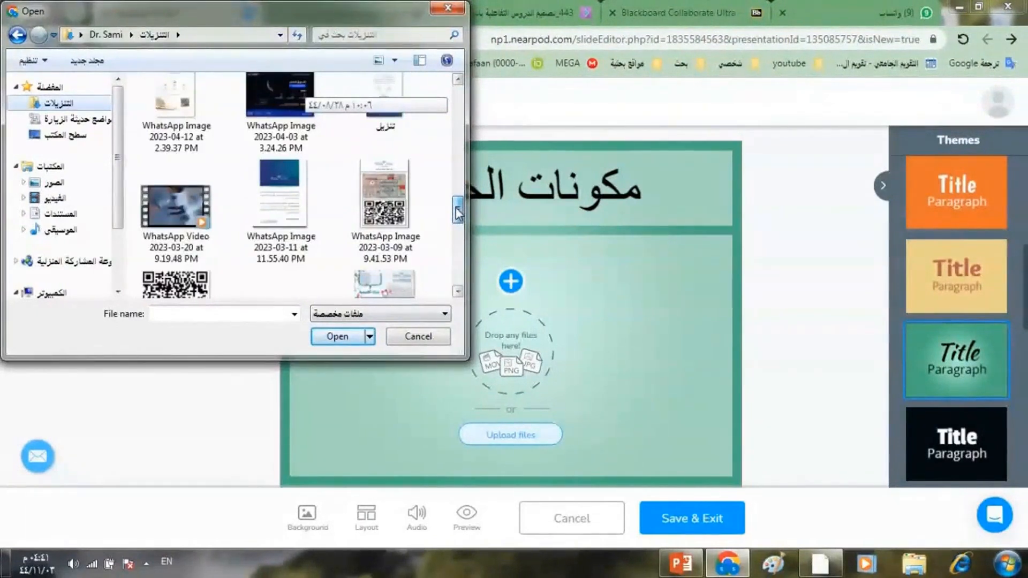
drag(458, 213, 458, 258)
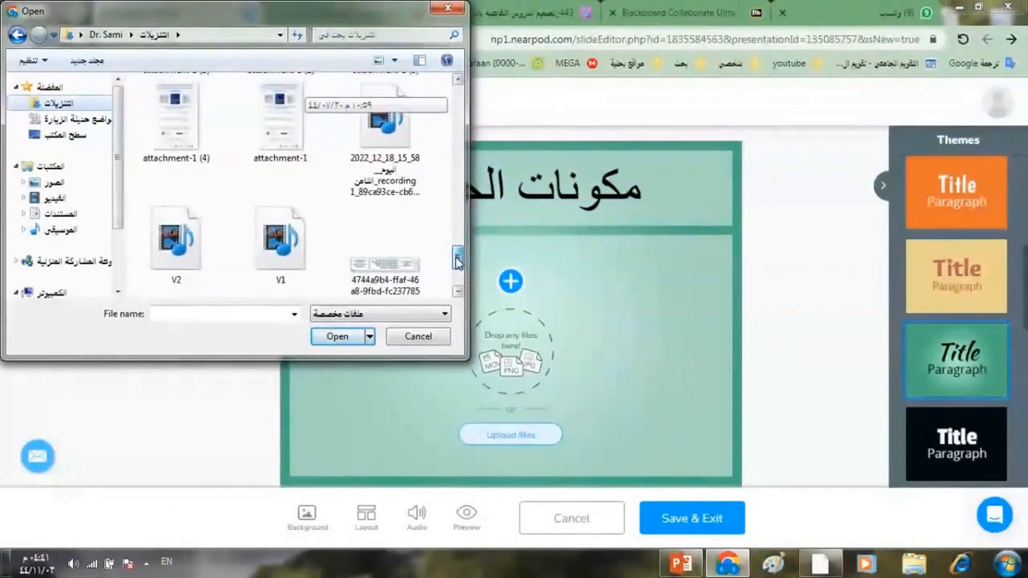
drag(458, 262, 456, 275)
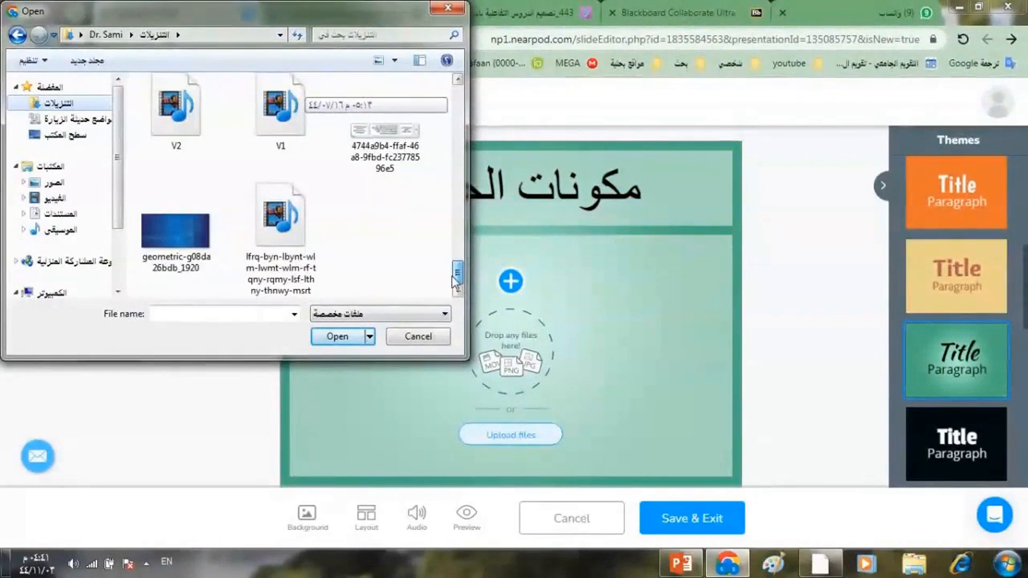
double_click(273, 229)
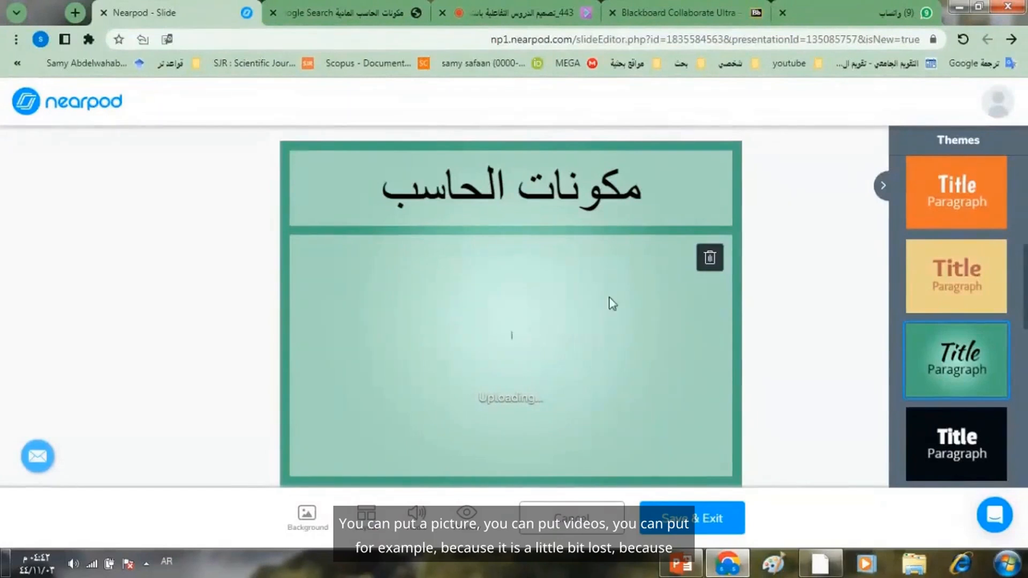
- Remove the uploading video from the slide's content area and search Google Images for "مكونات الحاسوب"
click(710, 260)
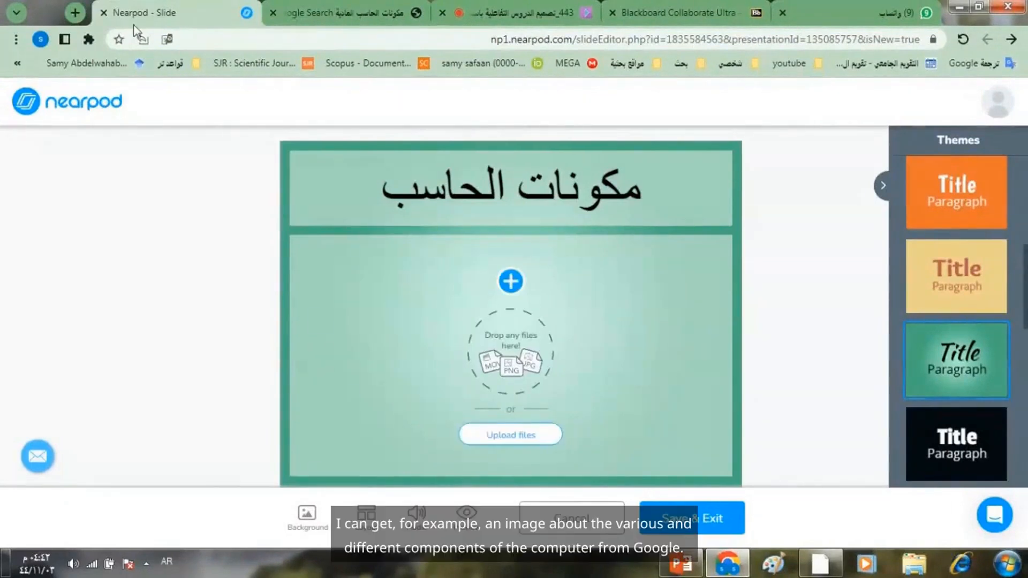
click(75, 14)
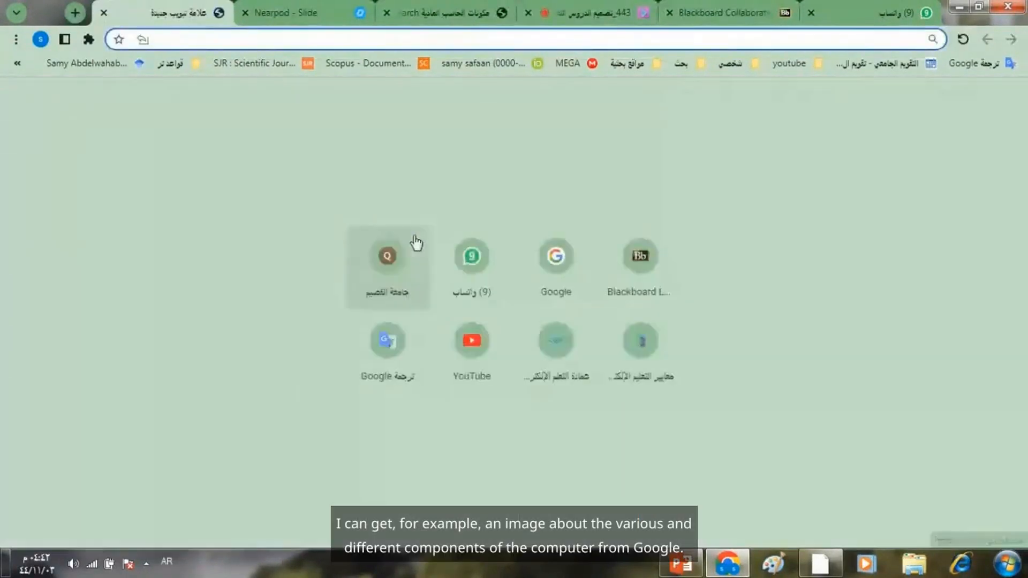
click(561, 261)
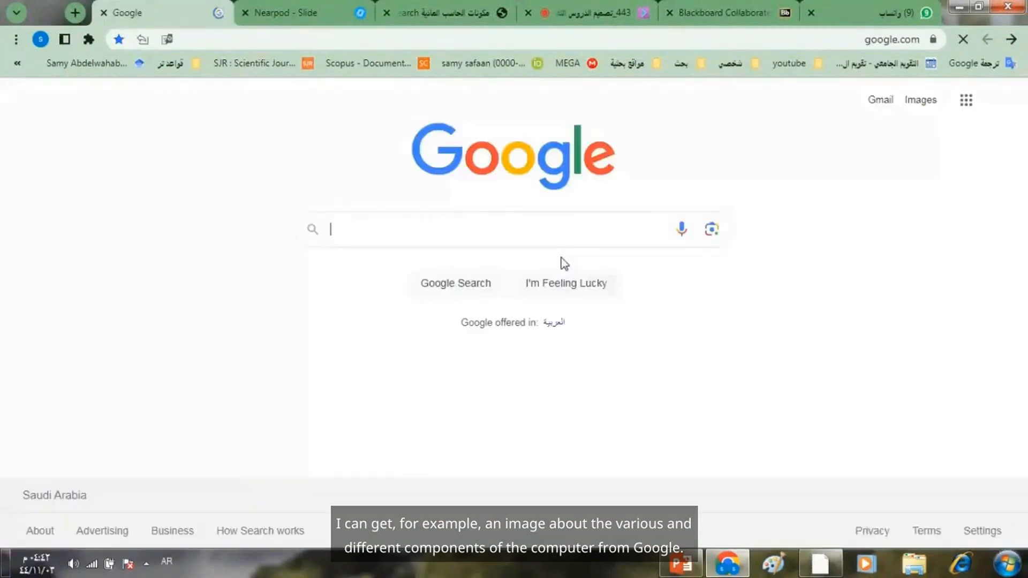
click(925, 105)
click(551, 229)
text(م)
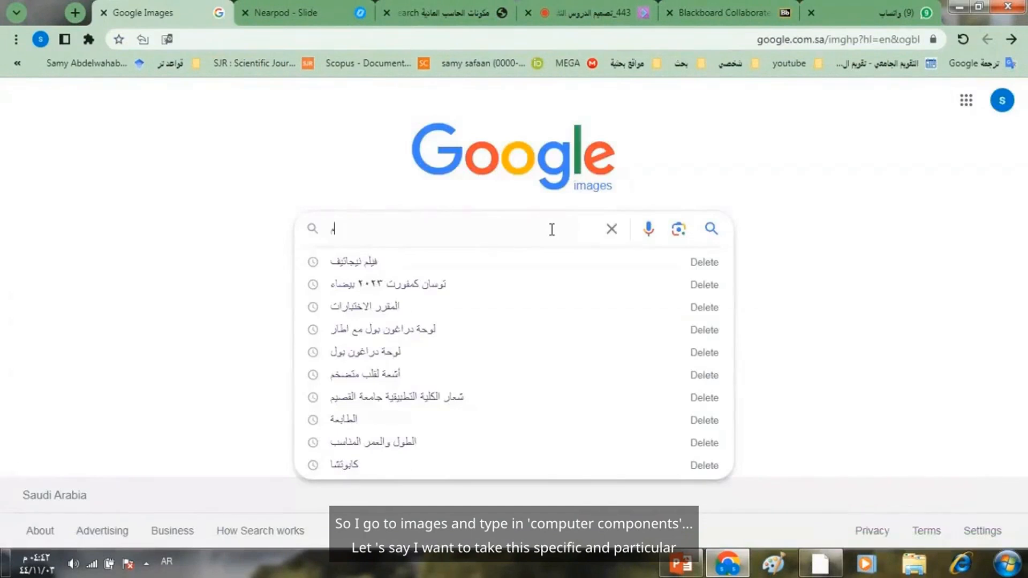
text(كونات)
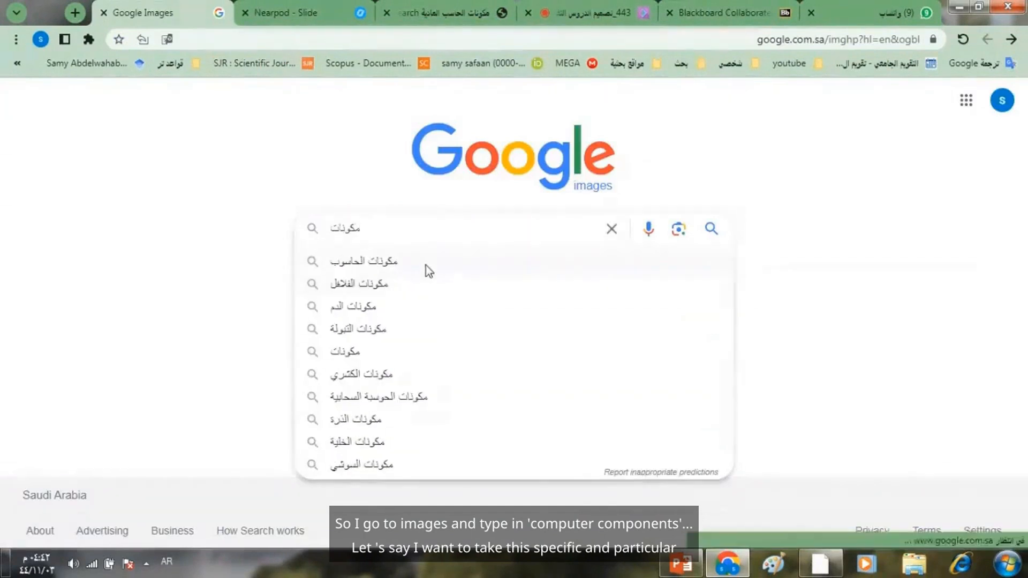
click(425, 264)
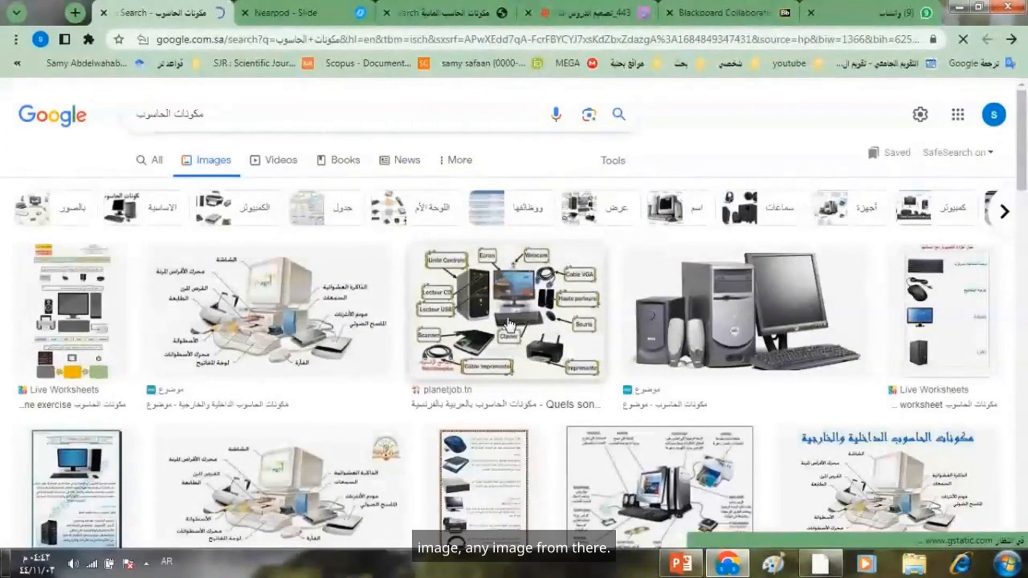
- Save the computer components image with the blue Arabic heading to the Pictures library as "مكونات"
right_click(880, 480)
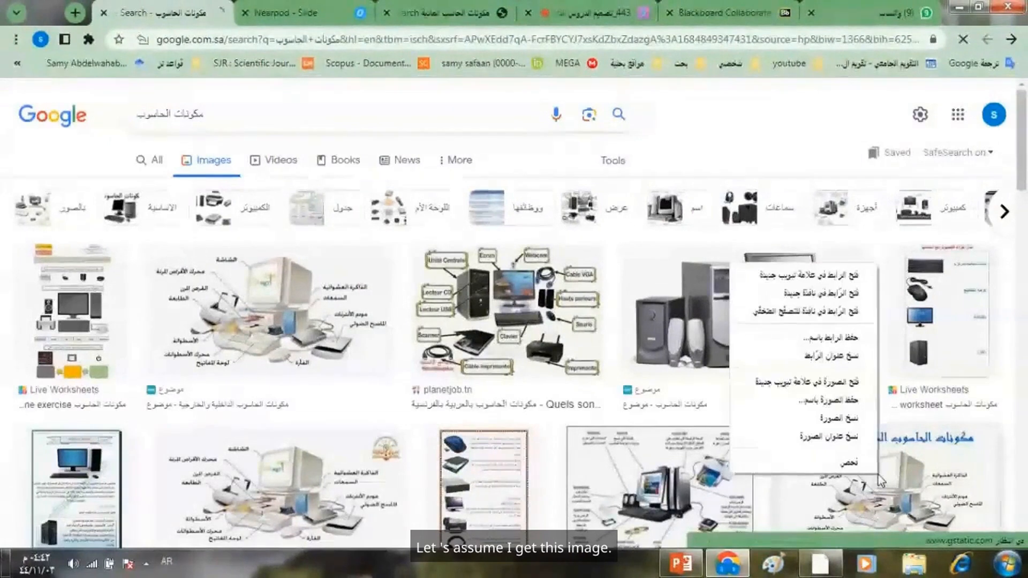
click(838, 400)
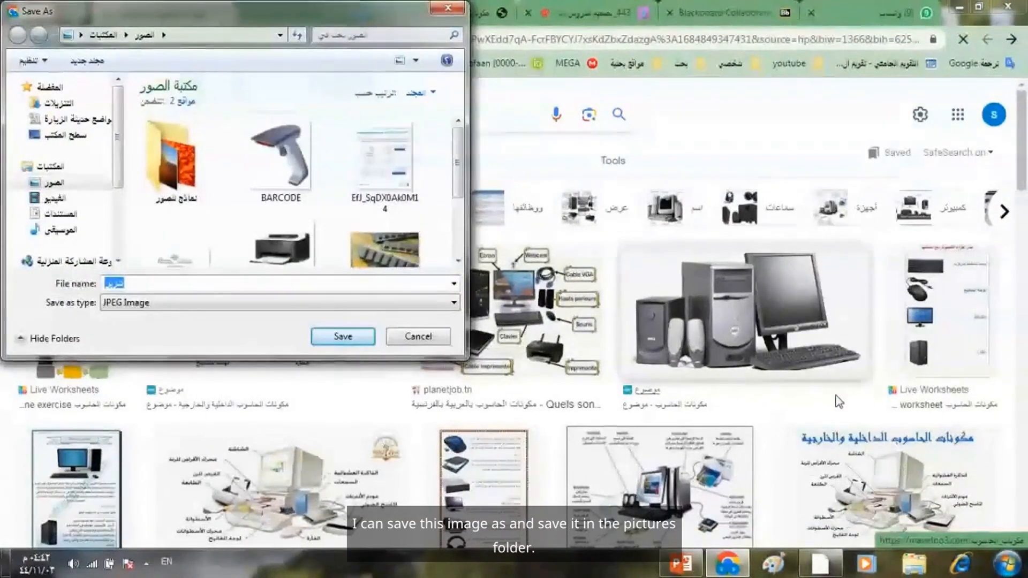
text(l;,k)
key(BackSpace)
key(BackSpace)
key(BackSpace)
key(BackSpace)
key(alt+shift)
text(مكونات)
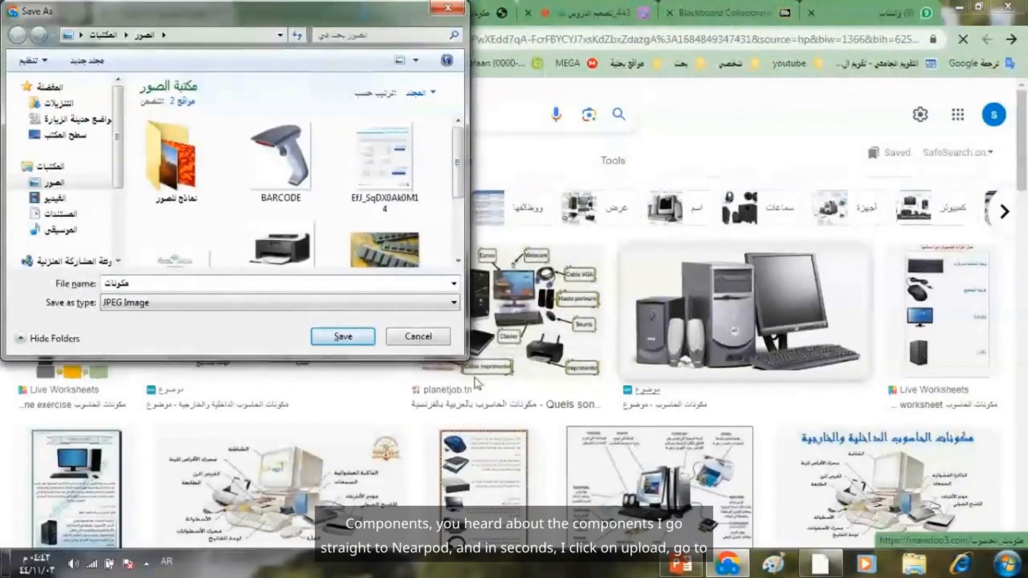
click(342, 337)
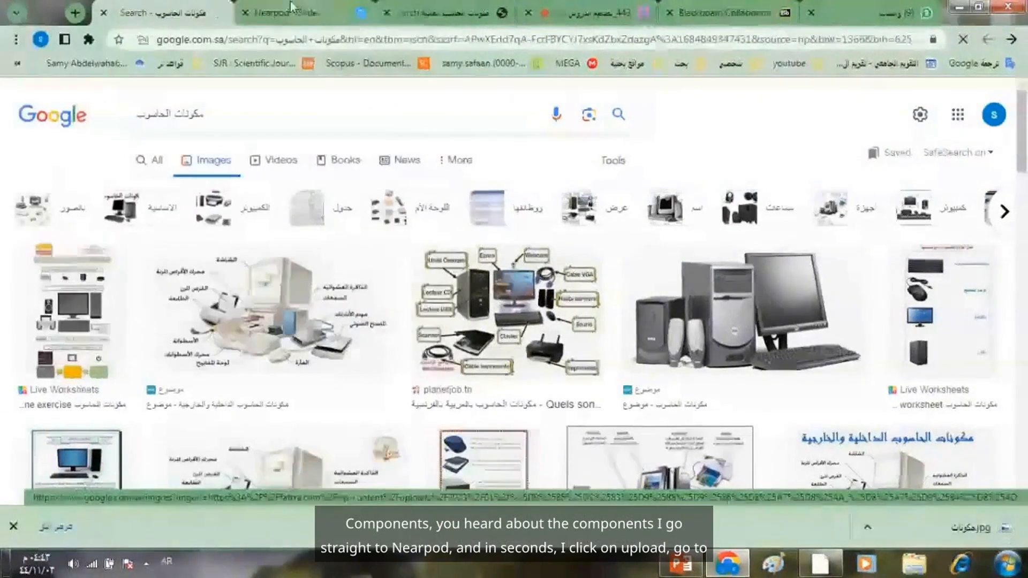
- Upload the "مكونات" image from the Pictures library into the Nearpod slide's content area and scale it to 155%
click(305, 16)
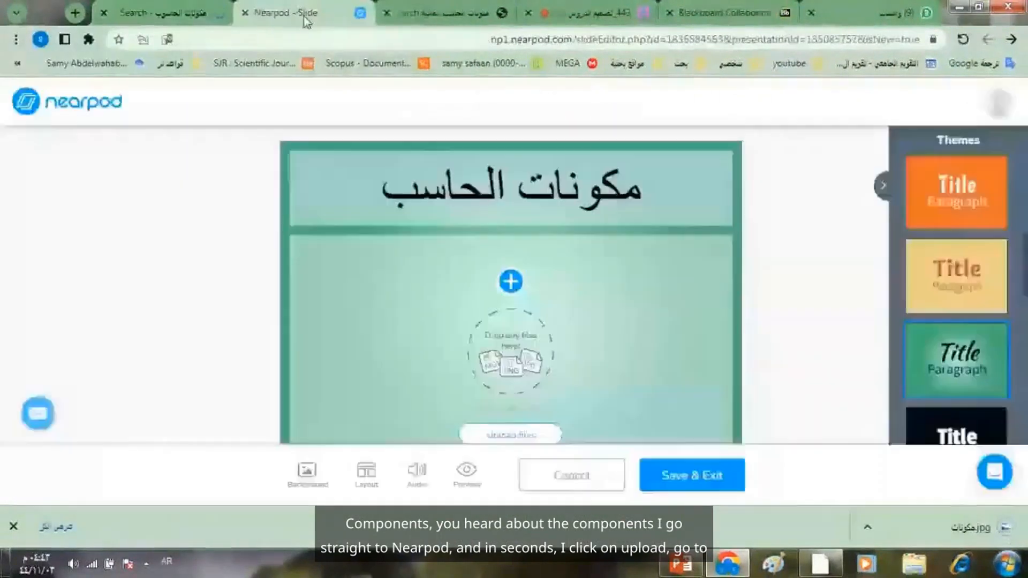
click(511, 435)
click(54, 185)
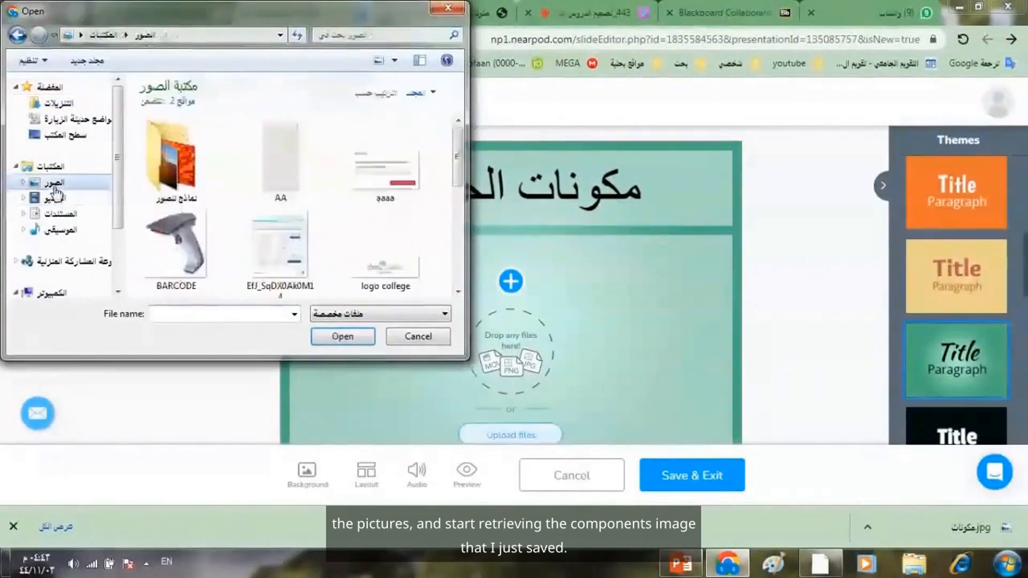
drag(456, 153, 456, 217)
double_click(275, 267)
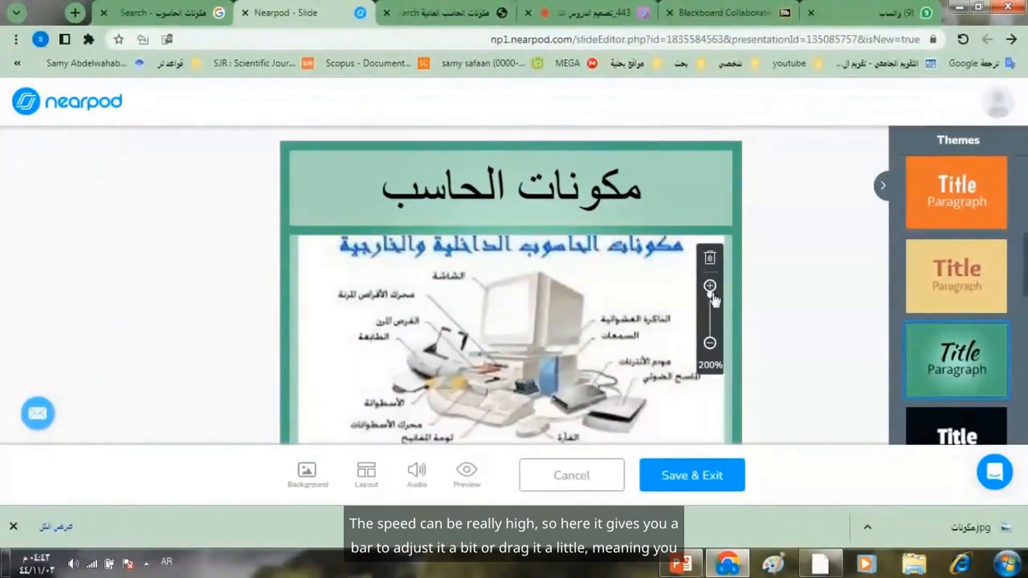
drag(711, 298, 710, 310)
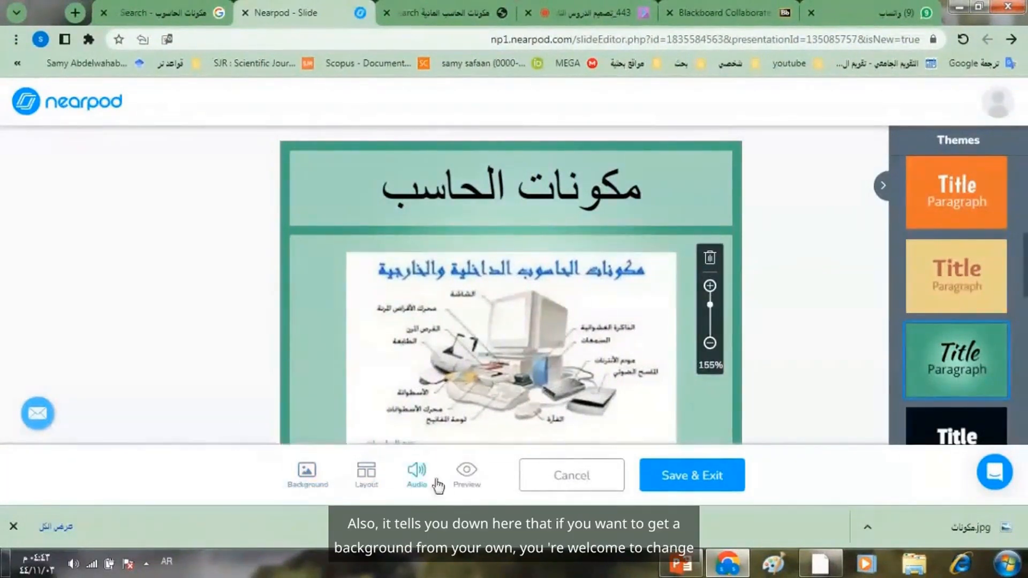
- View the background image upload options without choosing a file, and change the slide's layout to Four elements
click(307, 475)
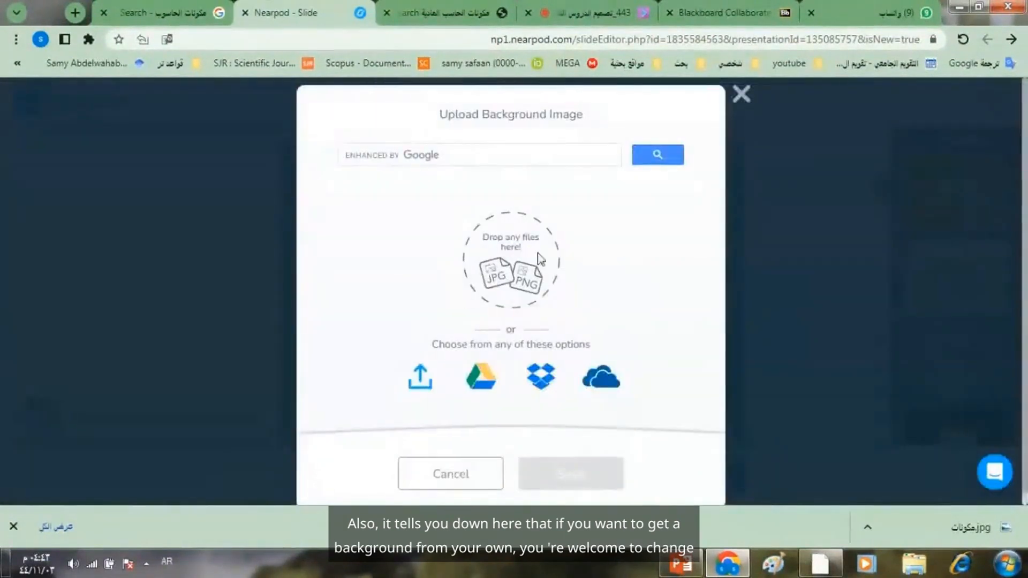
click(741, 95)
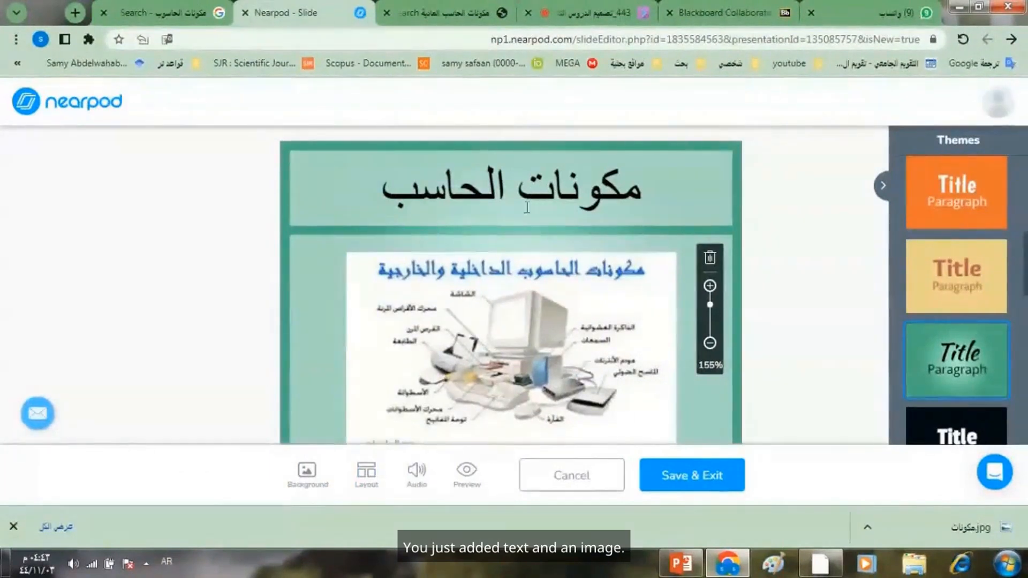
click(367, 475)
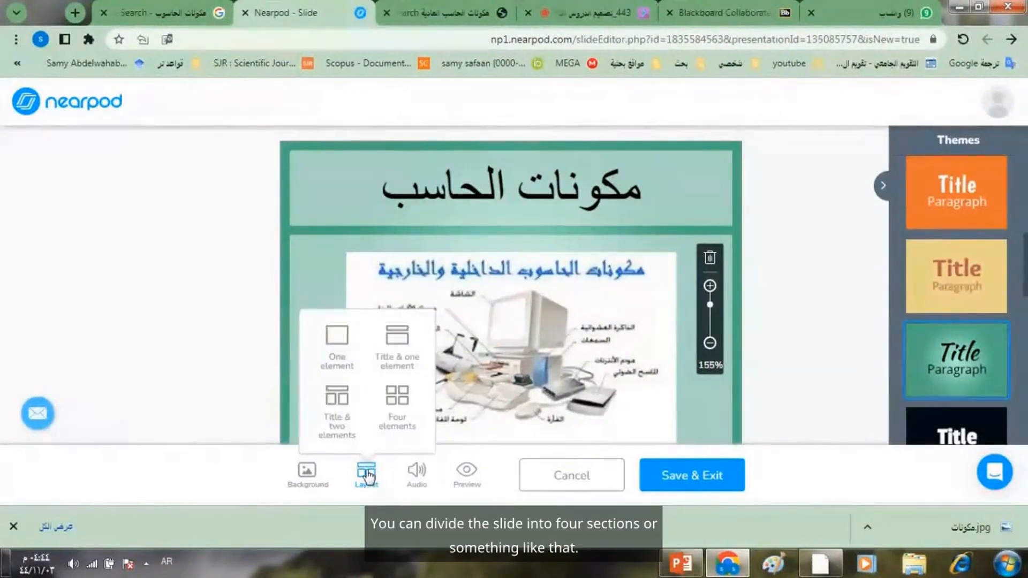
click(397, 396)
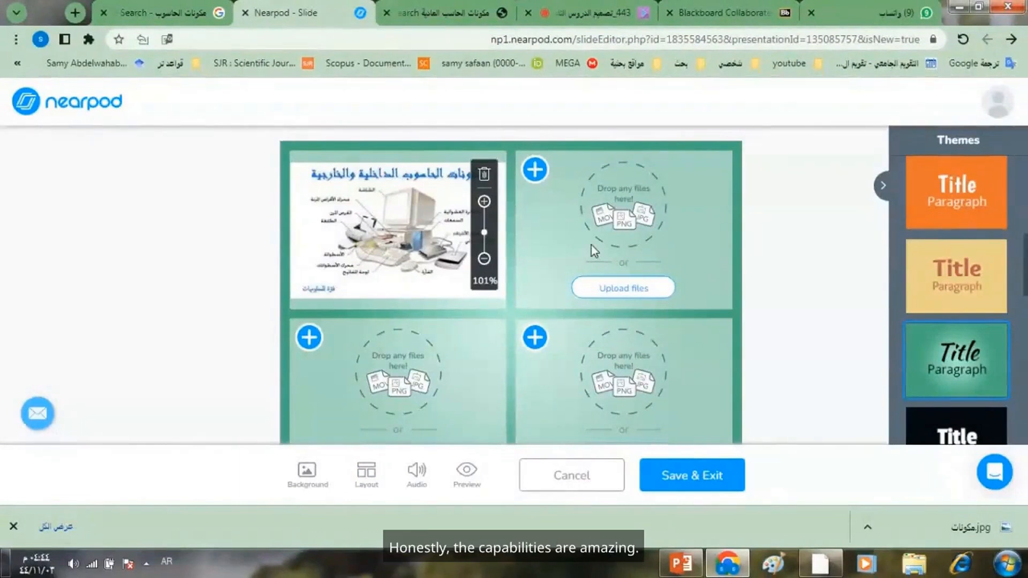
- Upload the BARCODE image from the Pictures library into the slide's upper-right section
click(617, 290)
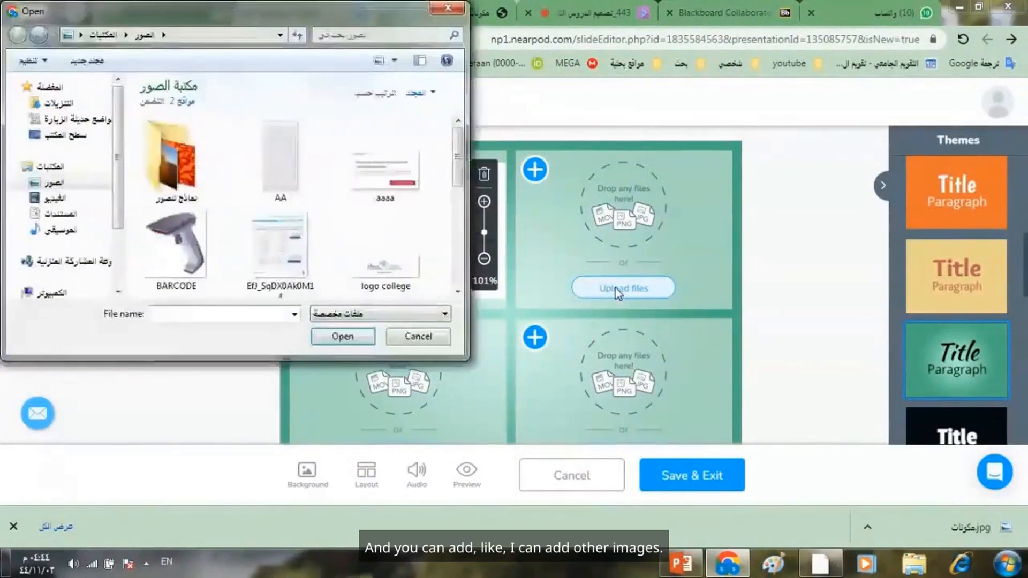
click(188, 246)
double_click(188, 246)
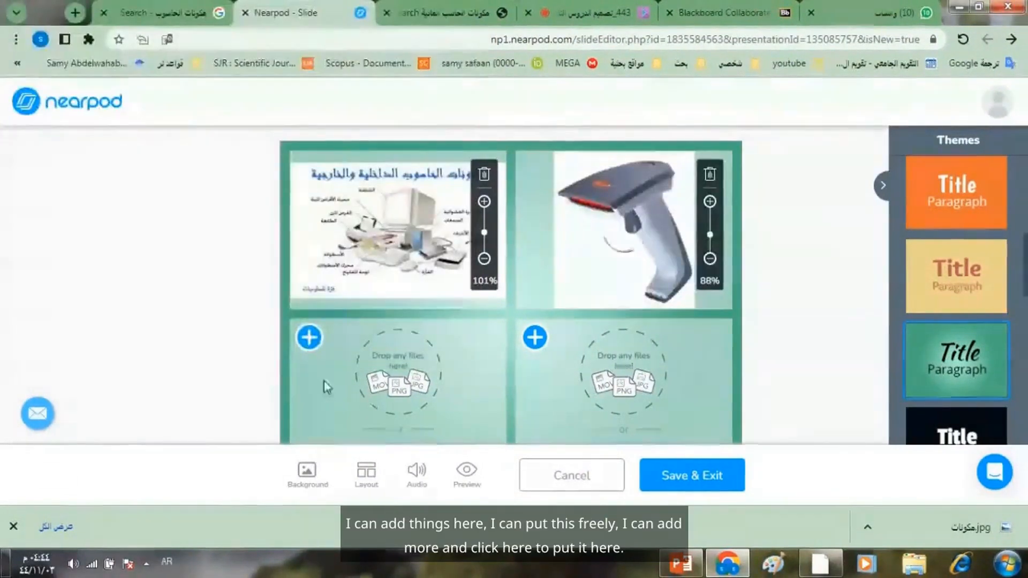
click(319, 348)
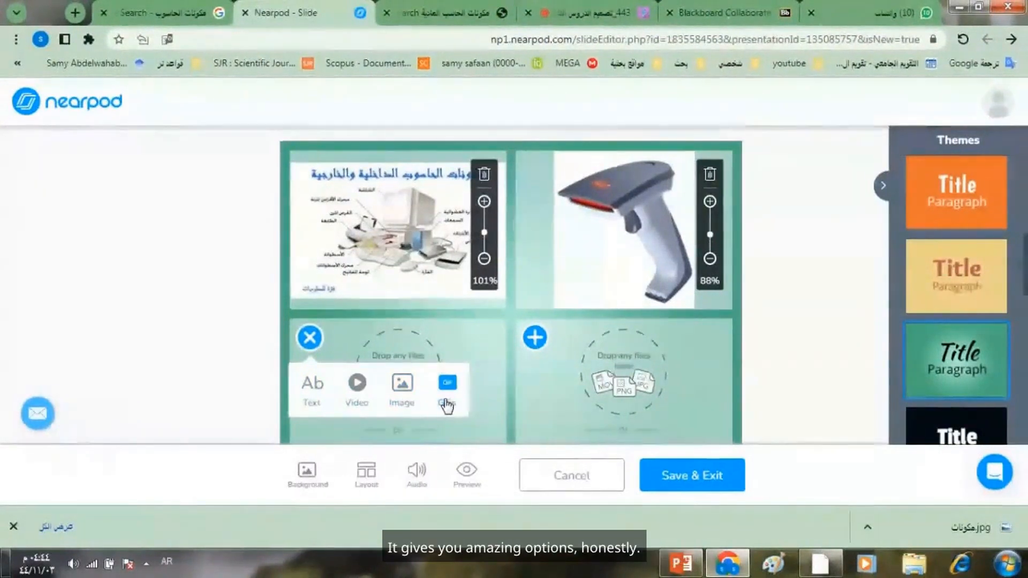
click(403, 390)
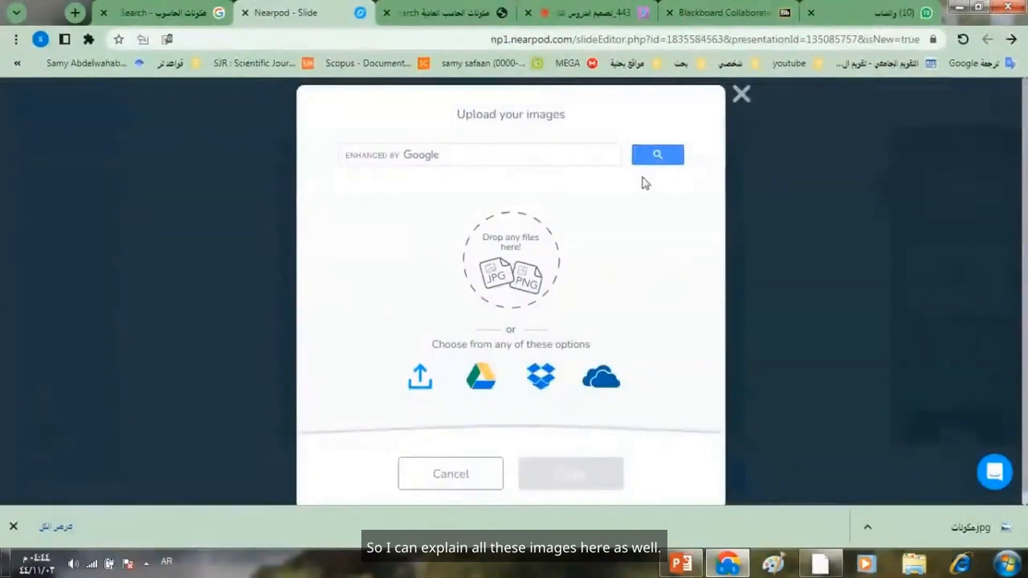
click(739, 103)
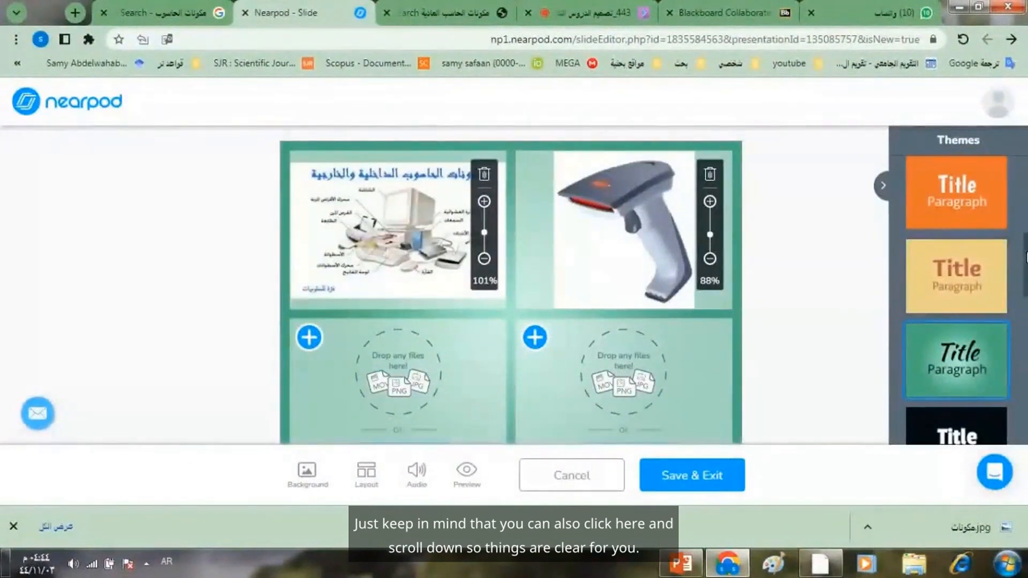
scroll(1002, 263, down, 1)
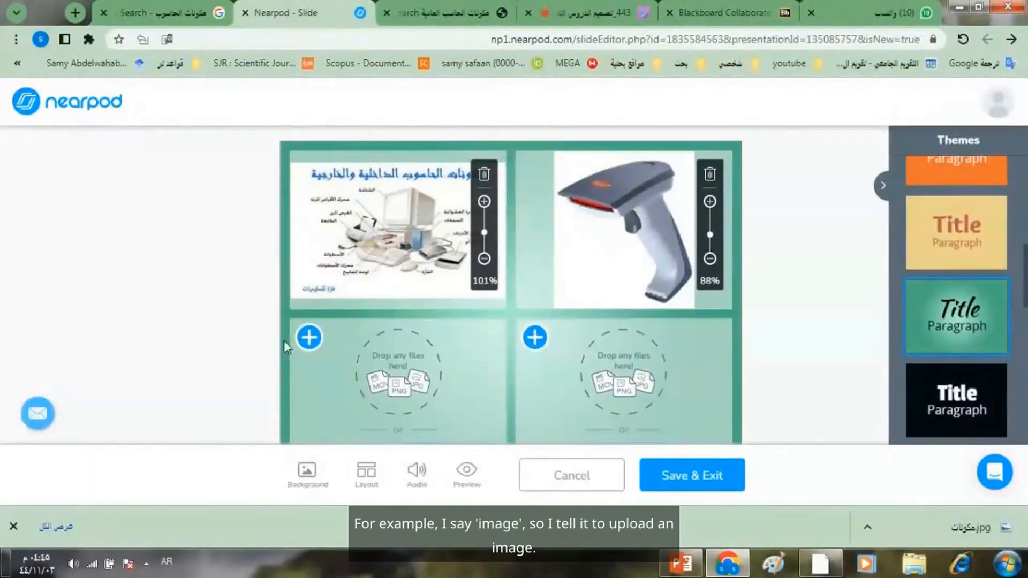
- Add the PRINTER image from the Pictures library to the slide's lower-left section and enlarge it to fill the section's width
click(310, 338)
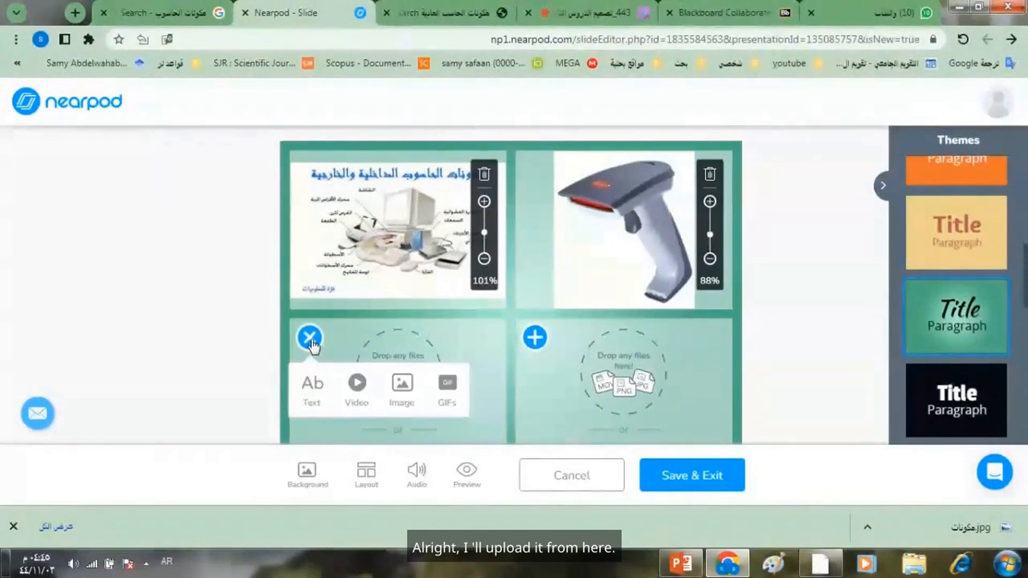
click(403, 390)
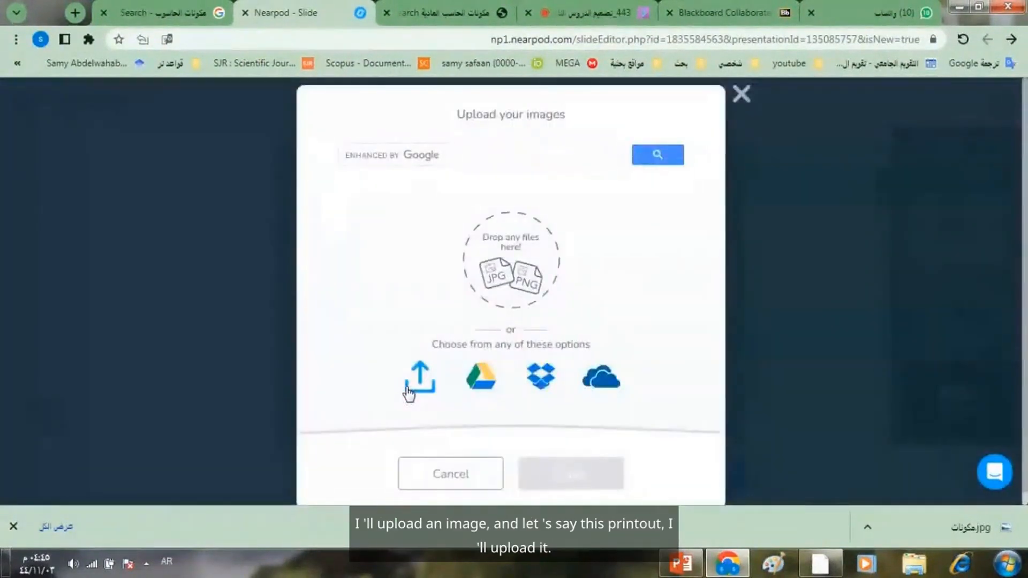
click(420, 381)
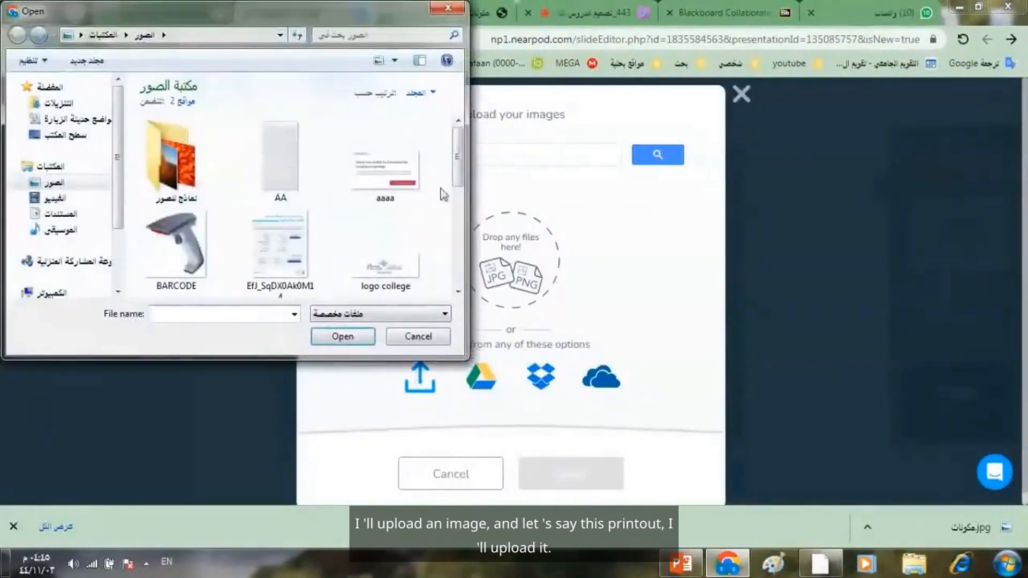
scroll(455, 173, down, 3)
click(280, 225)
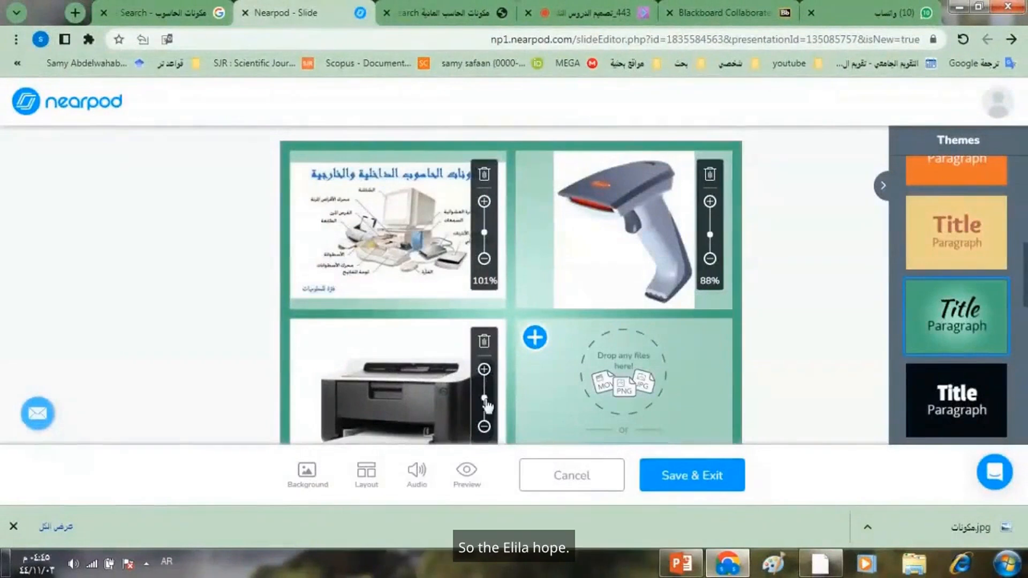
click(484, 426)
mouse_move(485, 411)
mouse_down()
mouse_move(485, 377)
mouse_move(485, 393)
mouse_up()
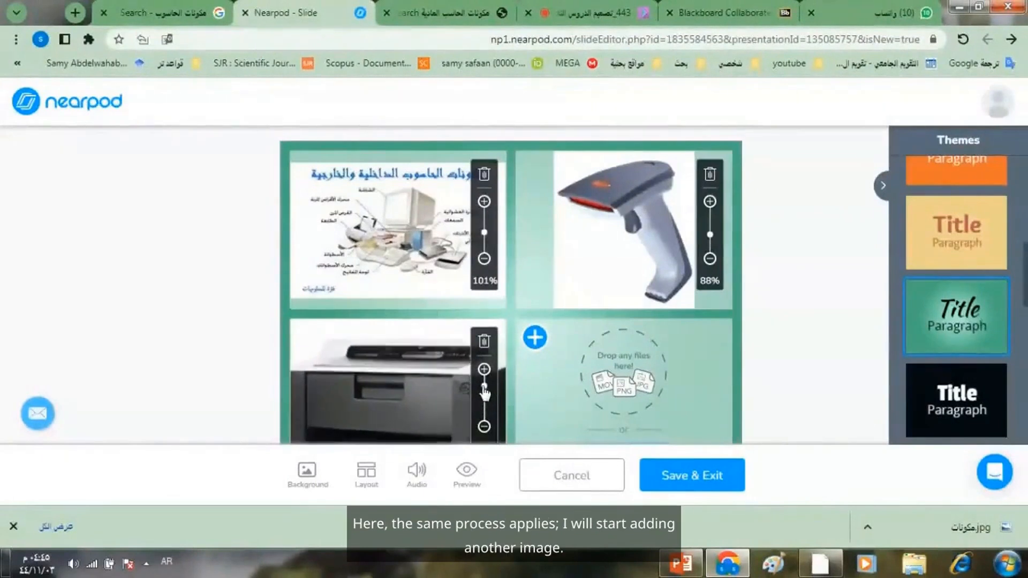
- Add the ROM image from the Pictures library to the slide's empty lower-right section
click(535, 338)
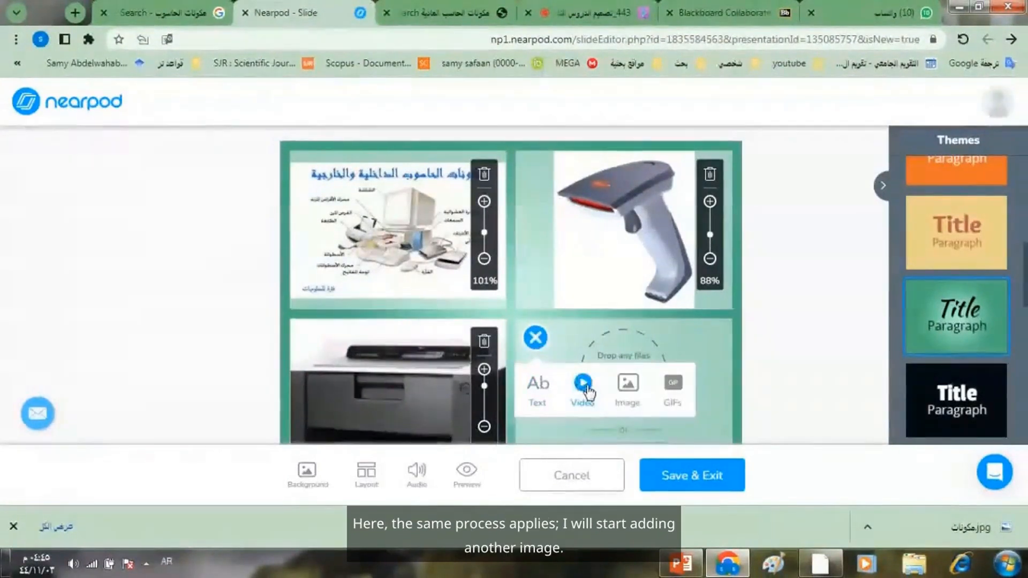
click(633, 386)
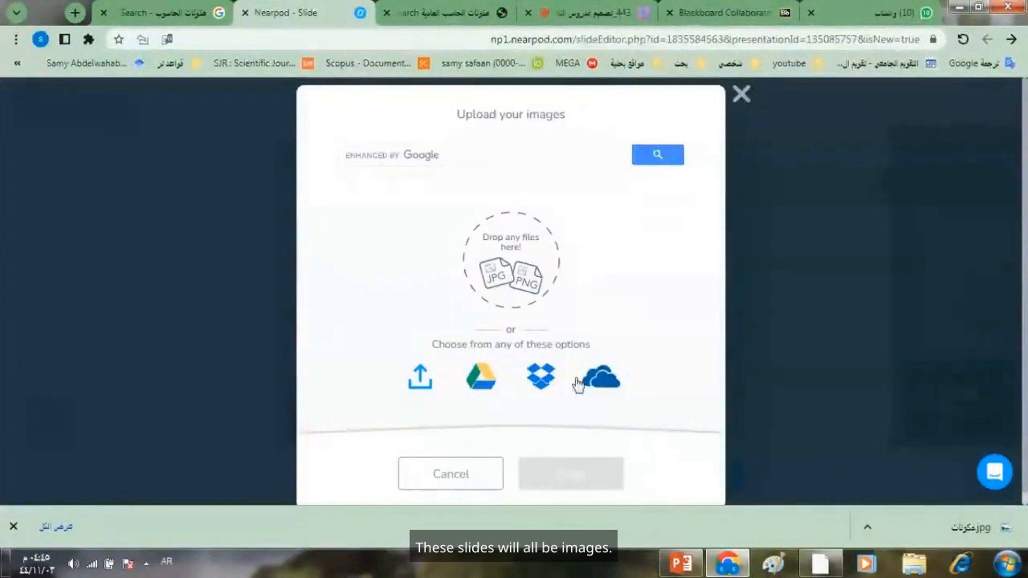
click(420, 380)
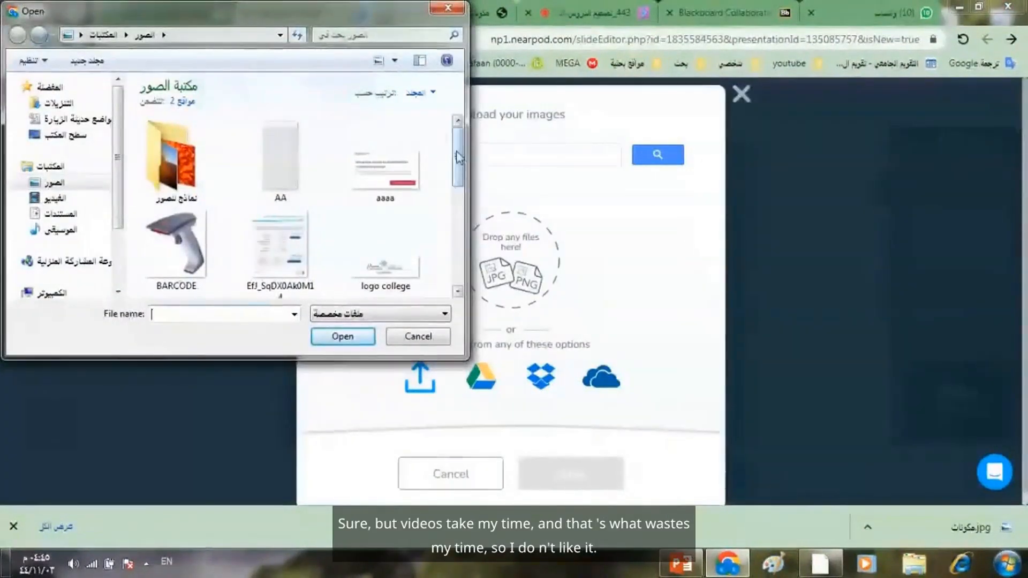
scroll(447, 177, down, 3)
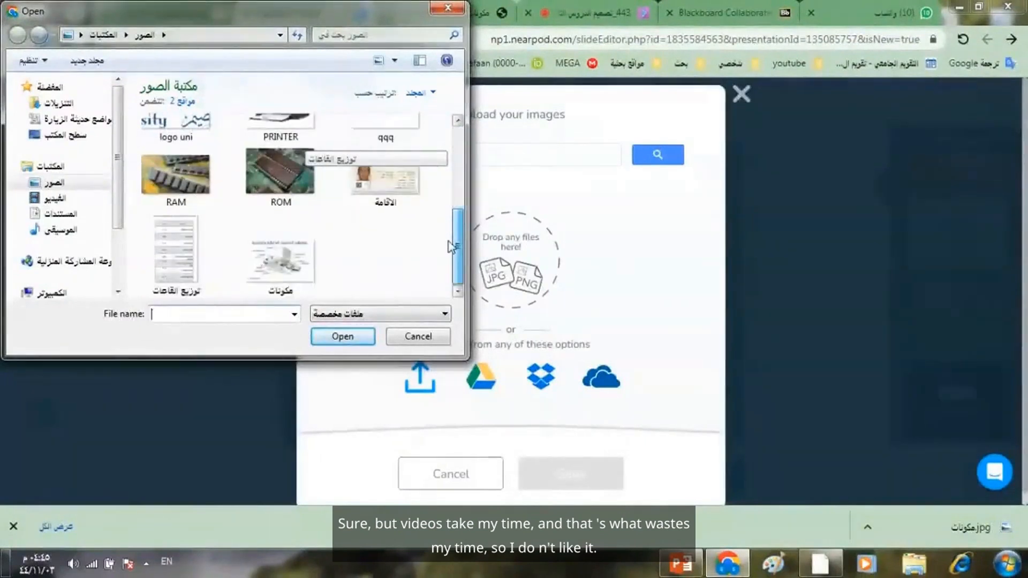
scroll(449, 224, up, 1)
double_click(282, 209)
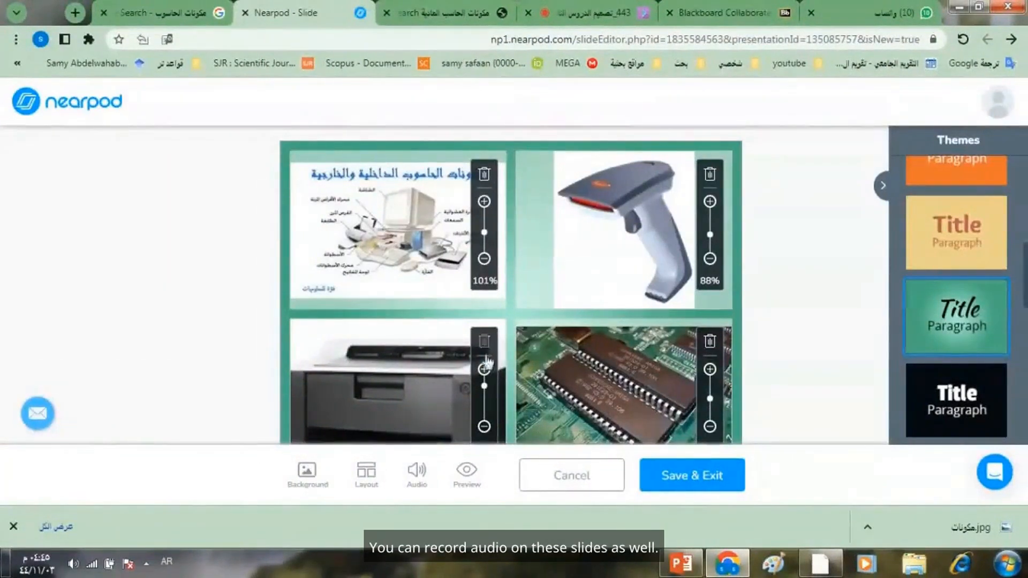
- Add an audio recorder to the four-image slide and allow the site to use the microphone
click(417, 473)
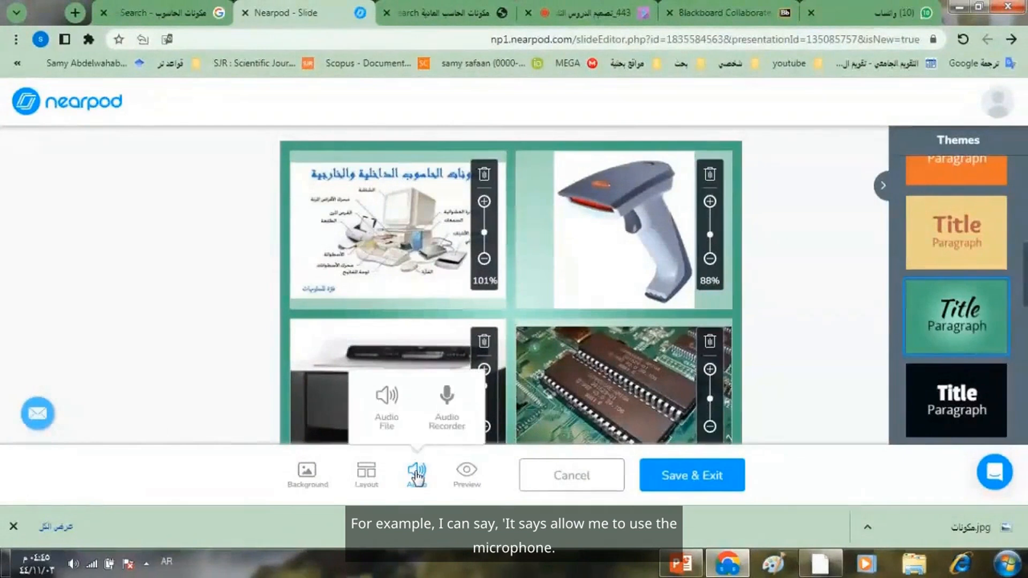
click(448, 422)
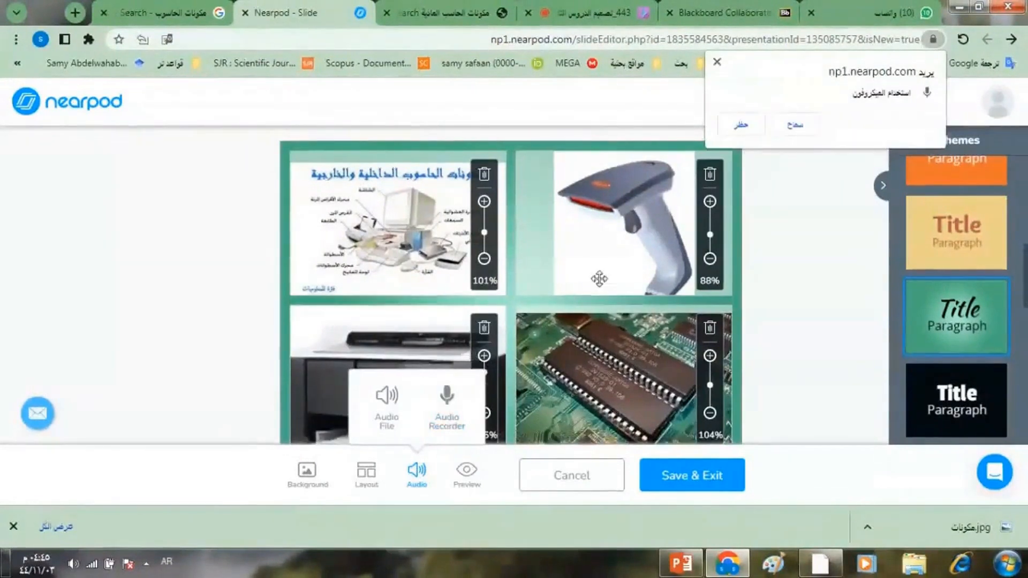
click(794, 126)
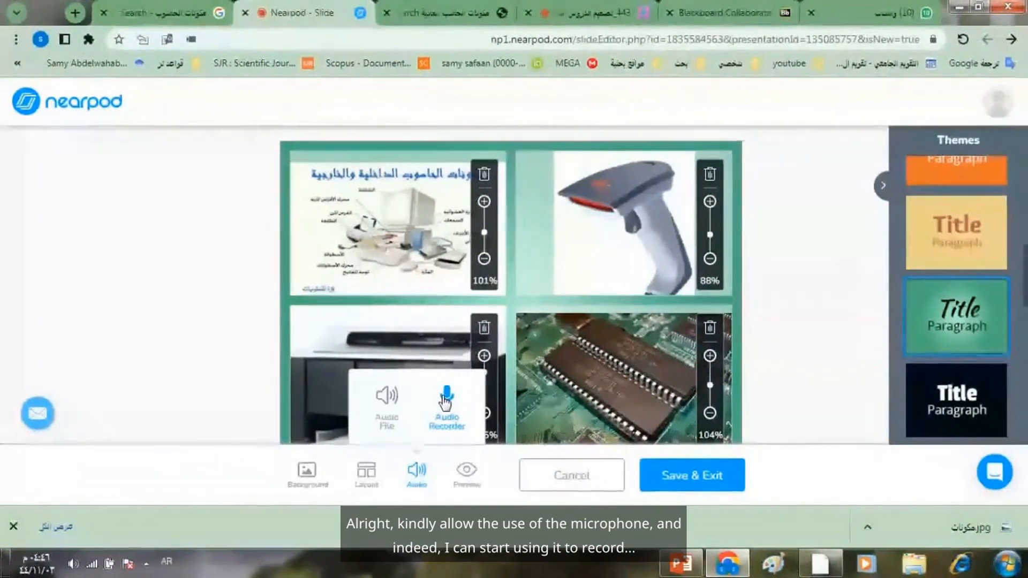
click(798, 375)
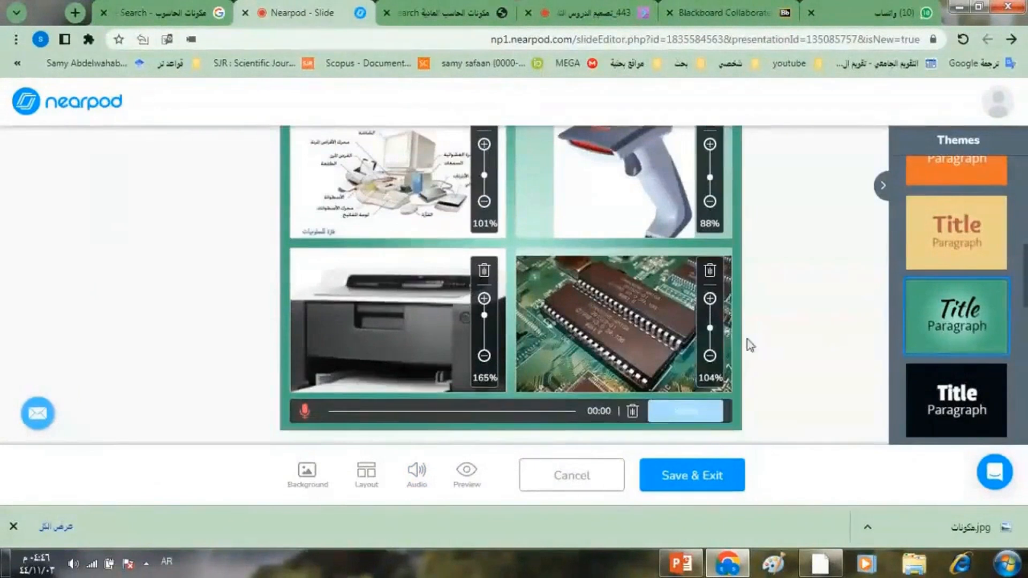
- Record about 17 seconds of spoken narration on the computer's hardware and software components and save the recording to the slide
click(305, 413)
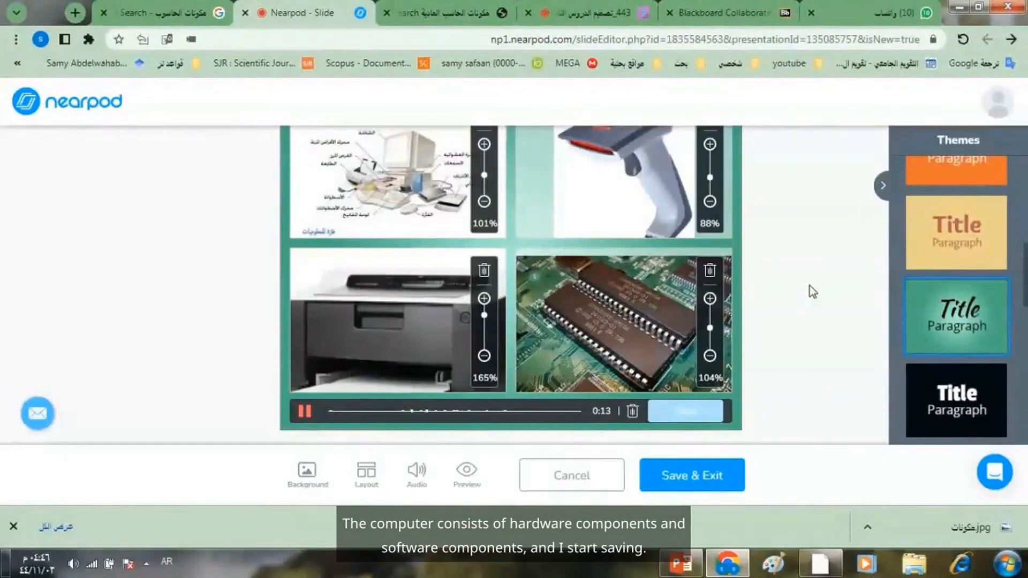
click(305, 412)
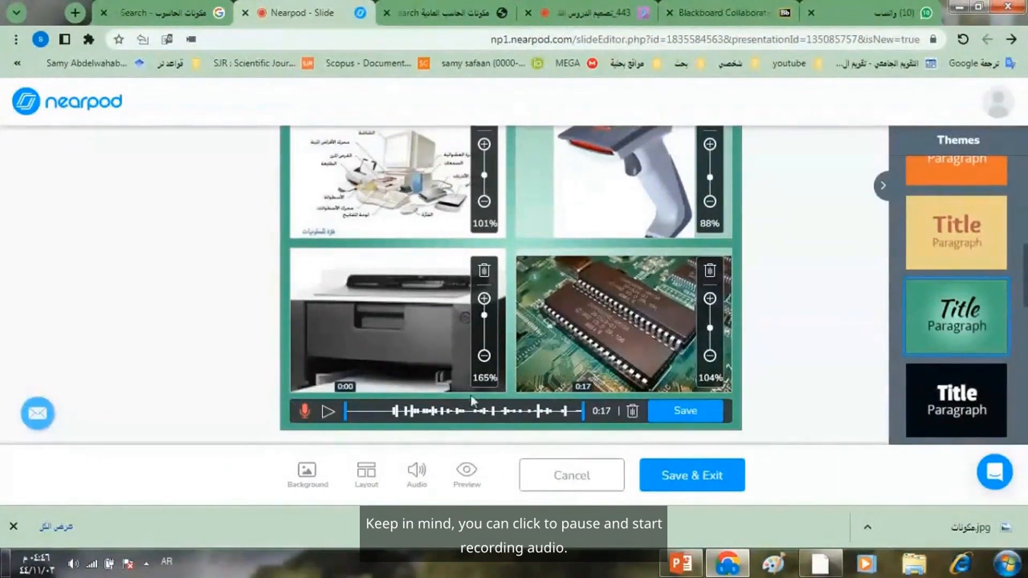
click(672, 420)
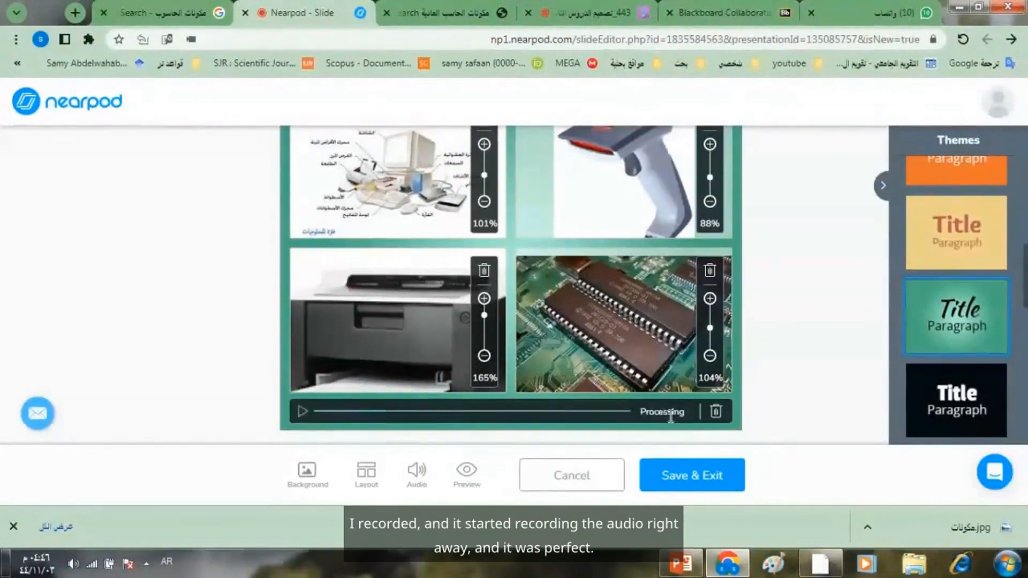